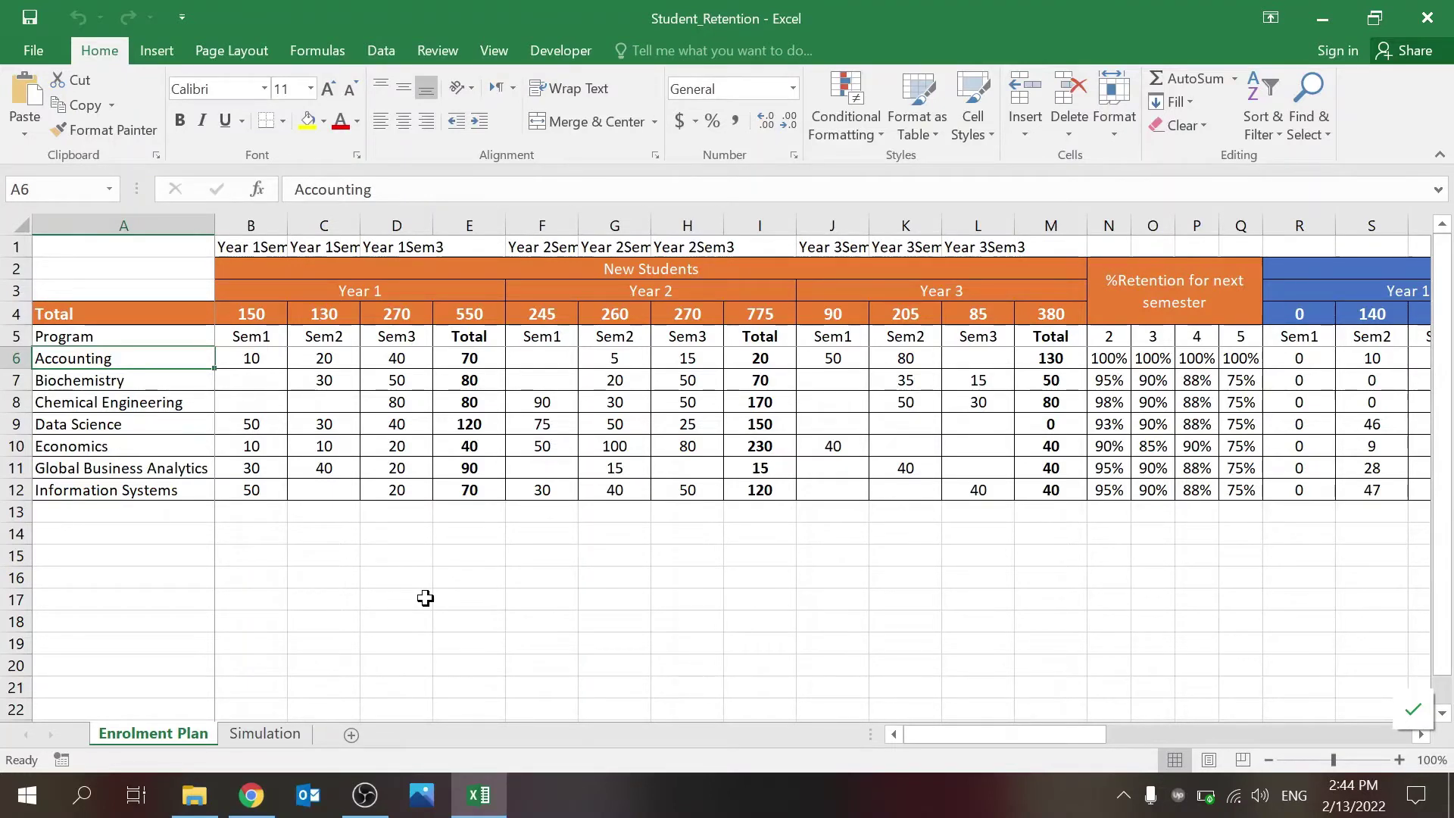
- Review the Enrolment Plan program names: Accounting, Biochemistry and Chemical Engineering
left_click(124, 225)
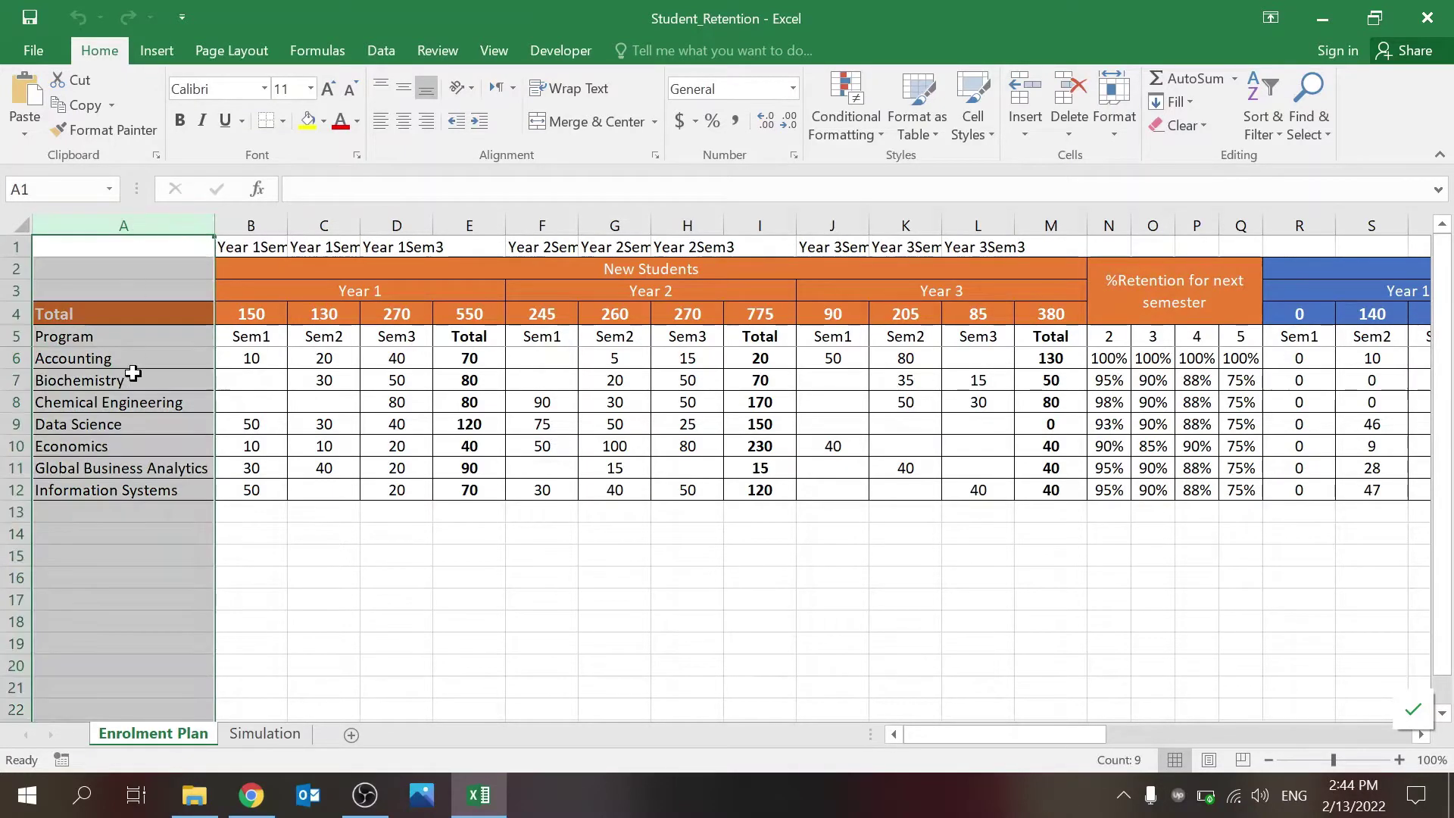
left_click(135, 376)
left_click(165, 315)
left_click(176, 376)
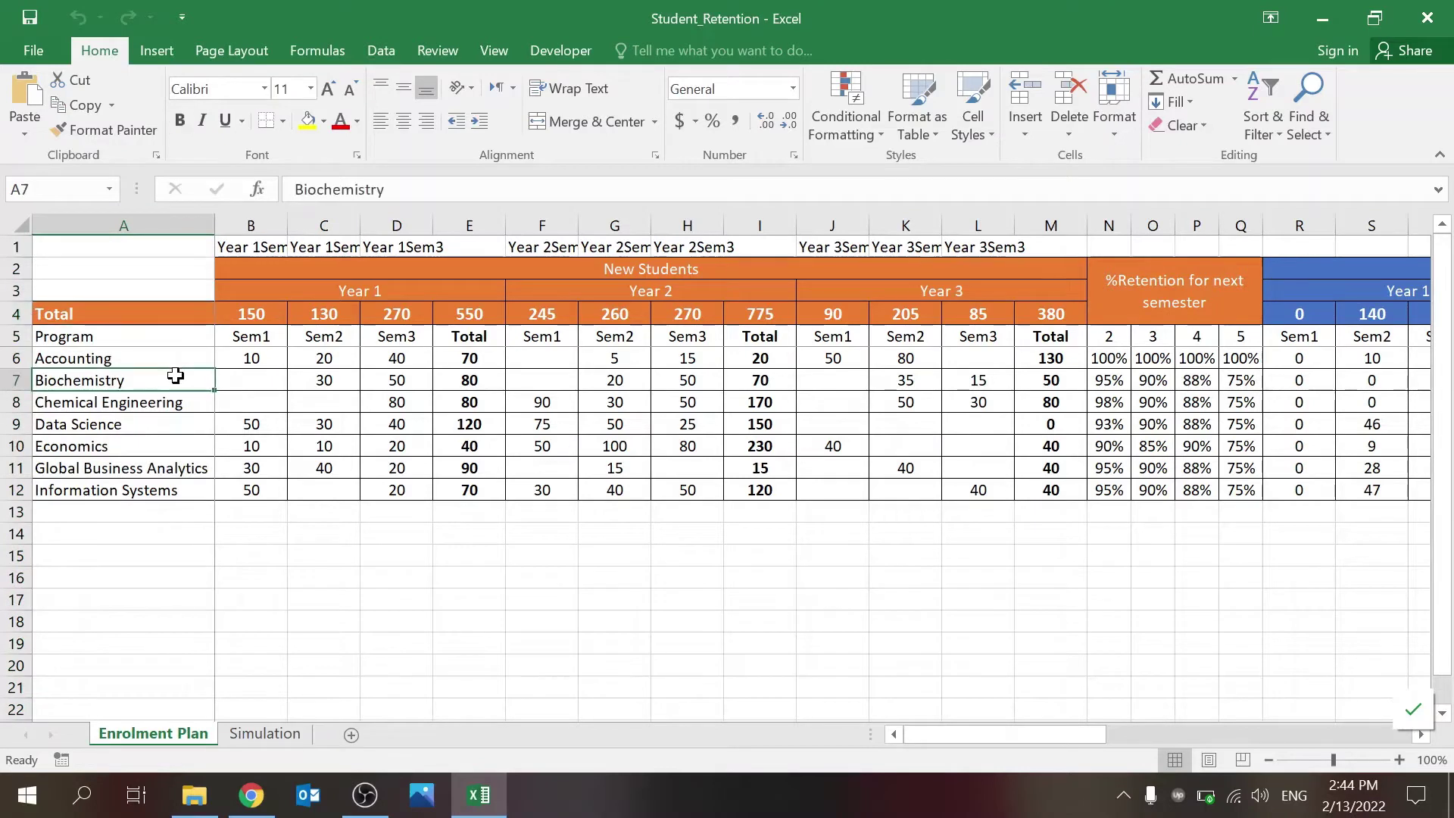
key("Up")
key("Down")
key("Down")
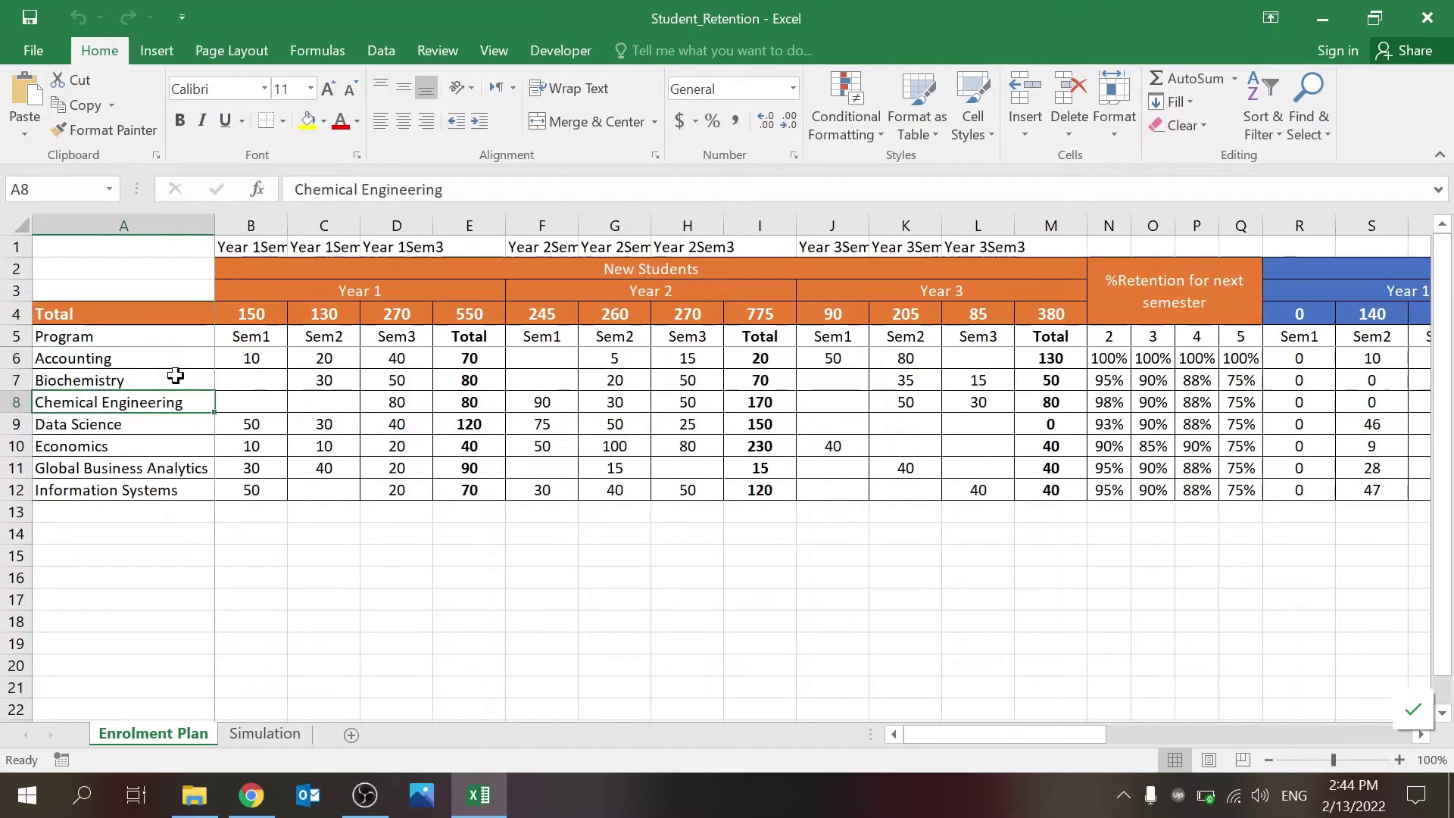
key("Down")
key("Down")
key("Down")
key("Down")
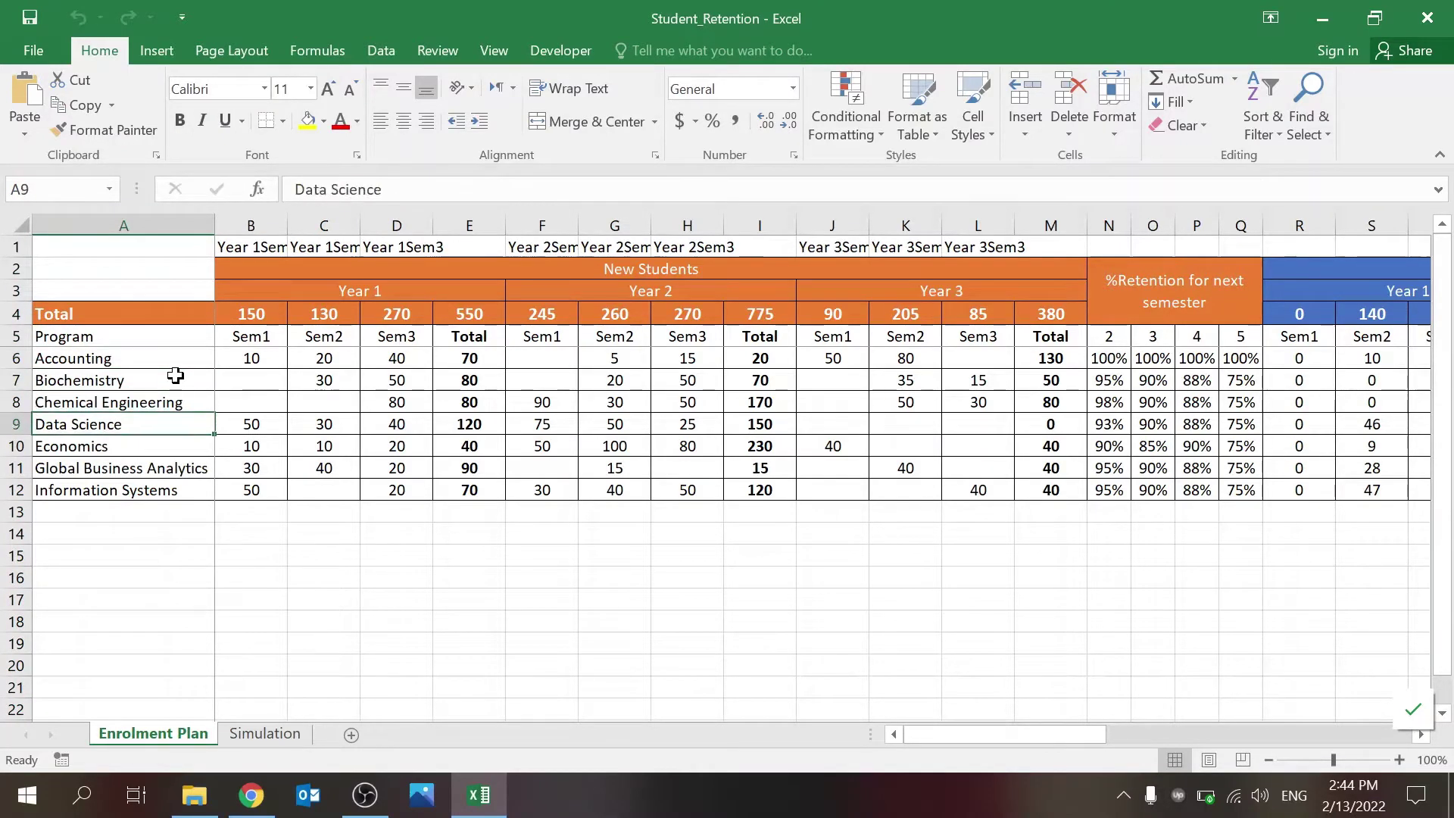
key("Up")
key("Up")
key("Up")
key("Up")
key("Up")
key("Up")
key("Up")
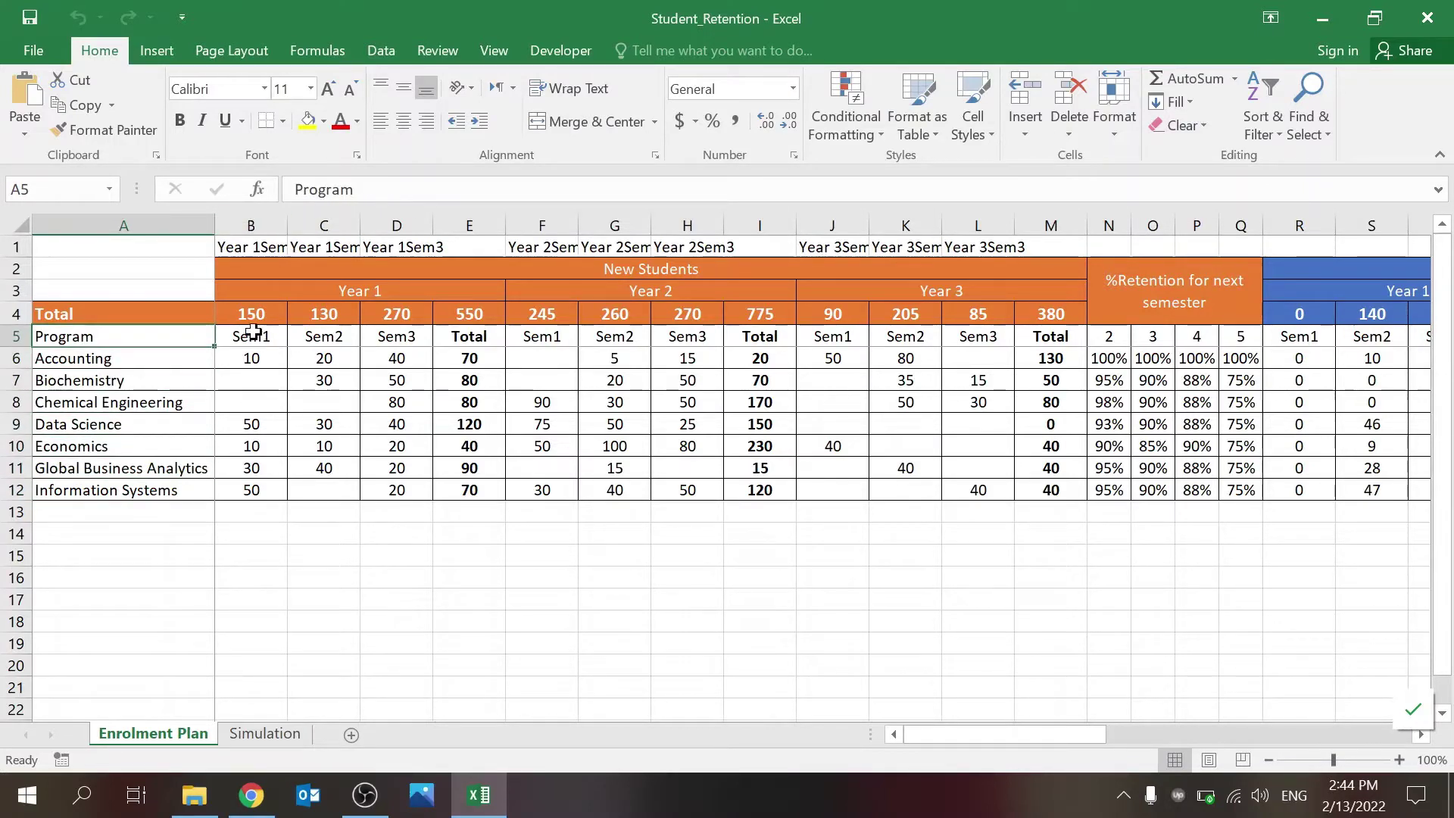
- Walk through the New Students Year 1 enrolment figures to Accounting's Year 2 total formula
left_click(653, 267)
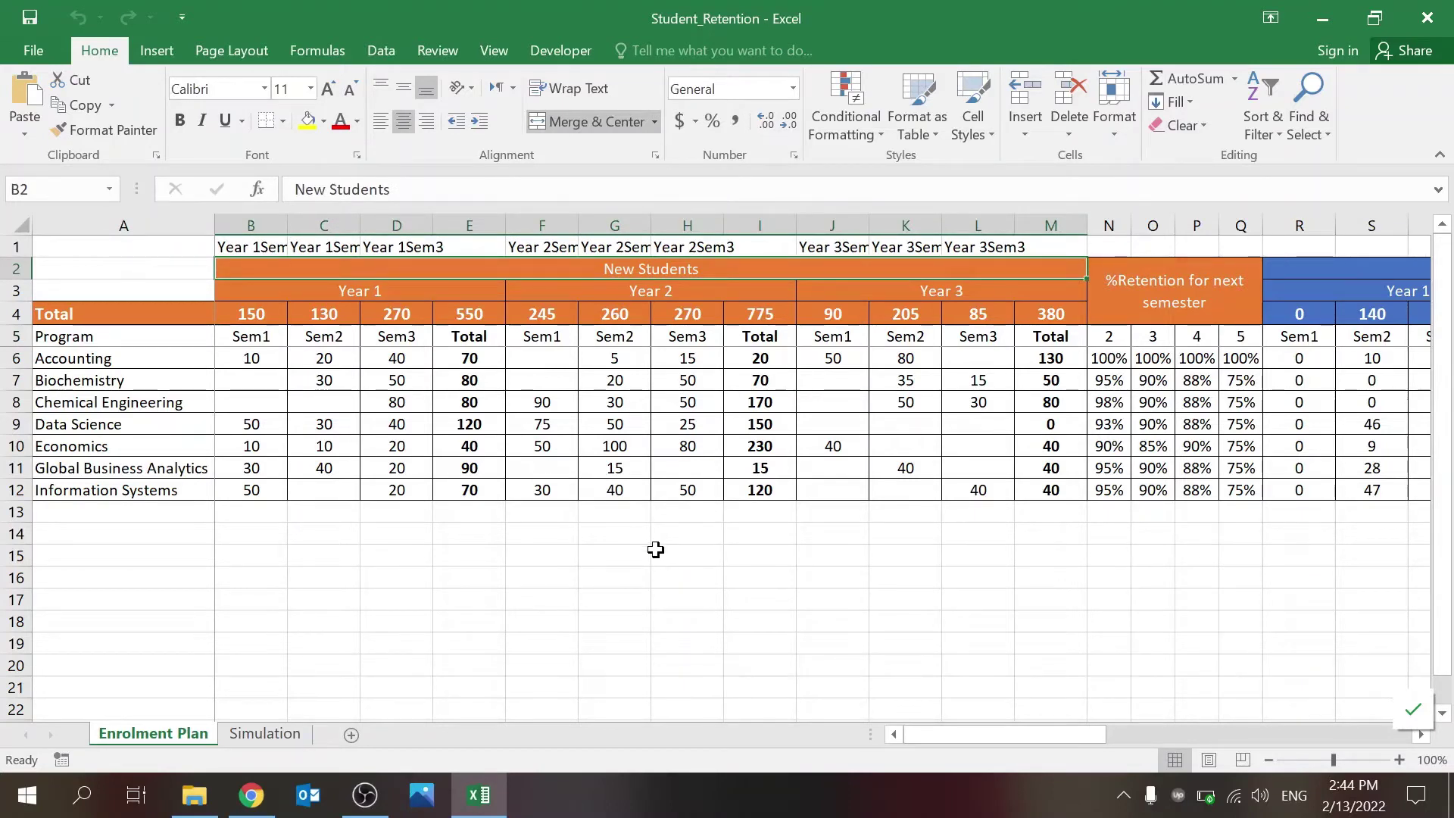
left_click(271, 343)
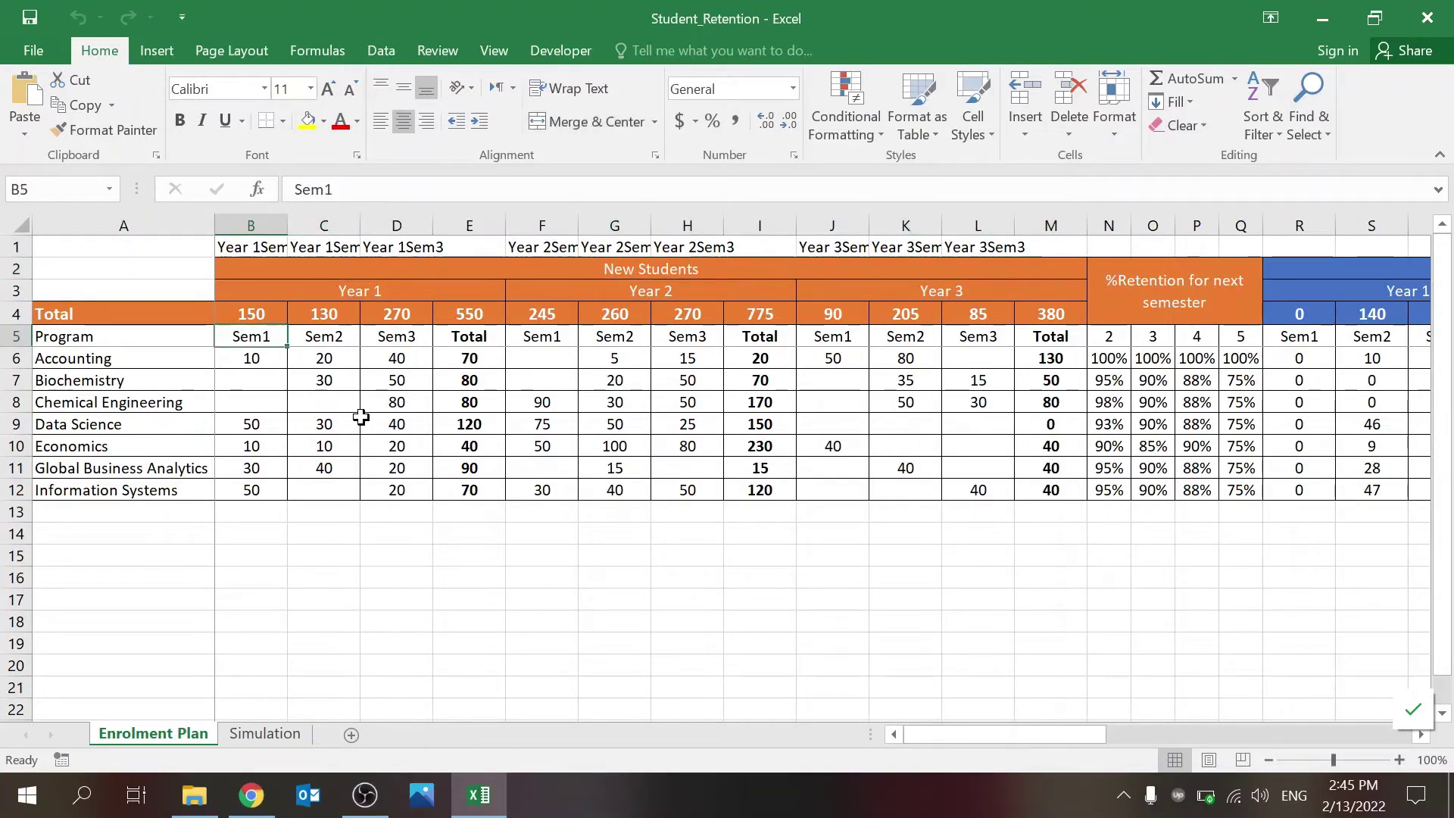
key("Down")
key("Right")
key("Down")
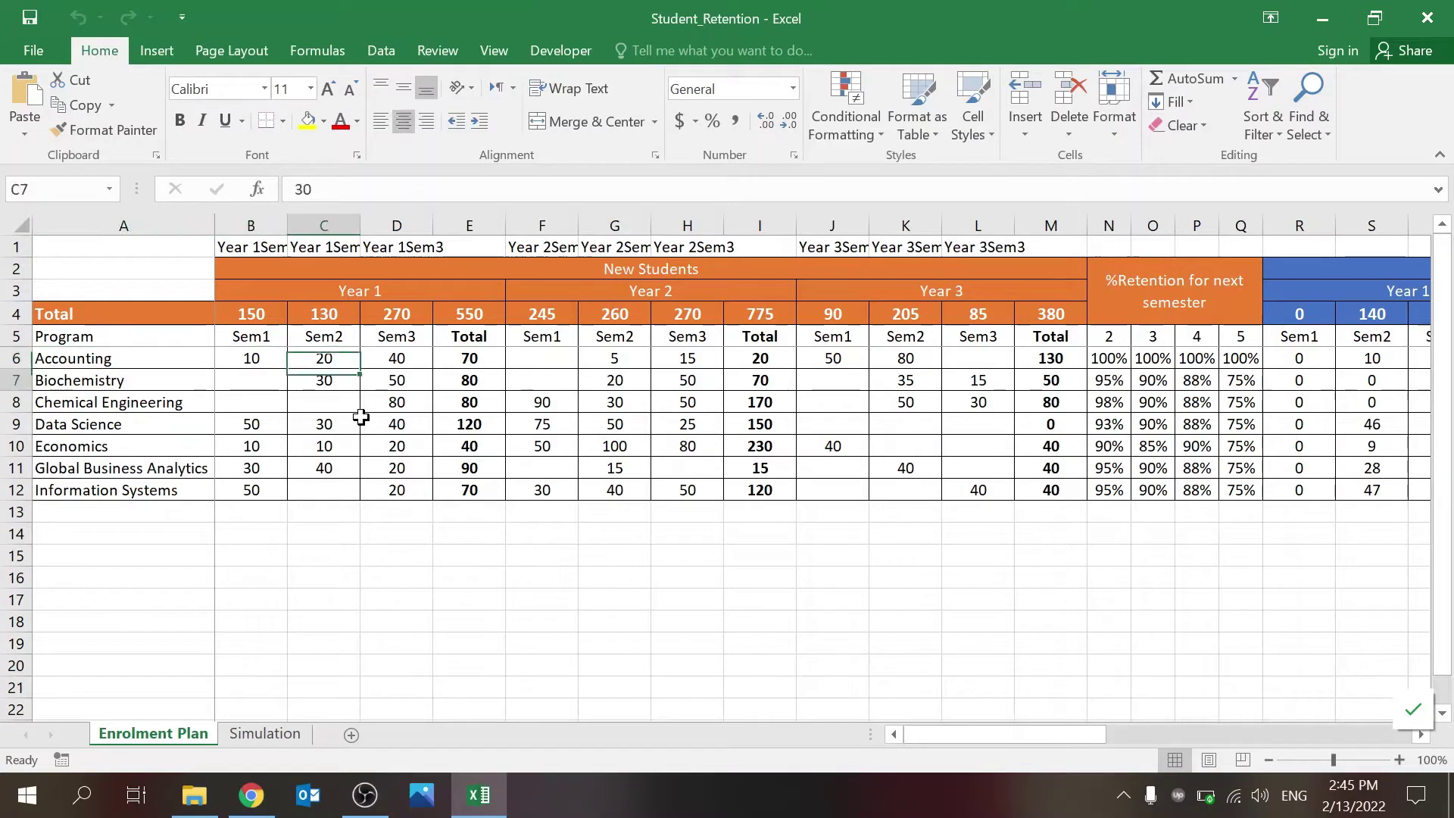
key("Right")
key("Down")
key("Up")
key("Right")
key("Right")
key("Up")
key("Up")
key("Right")
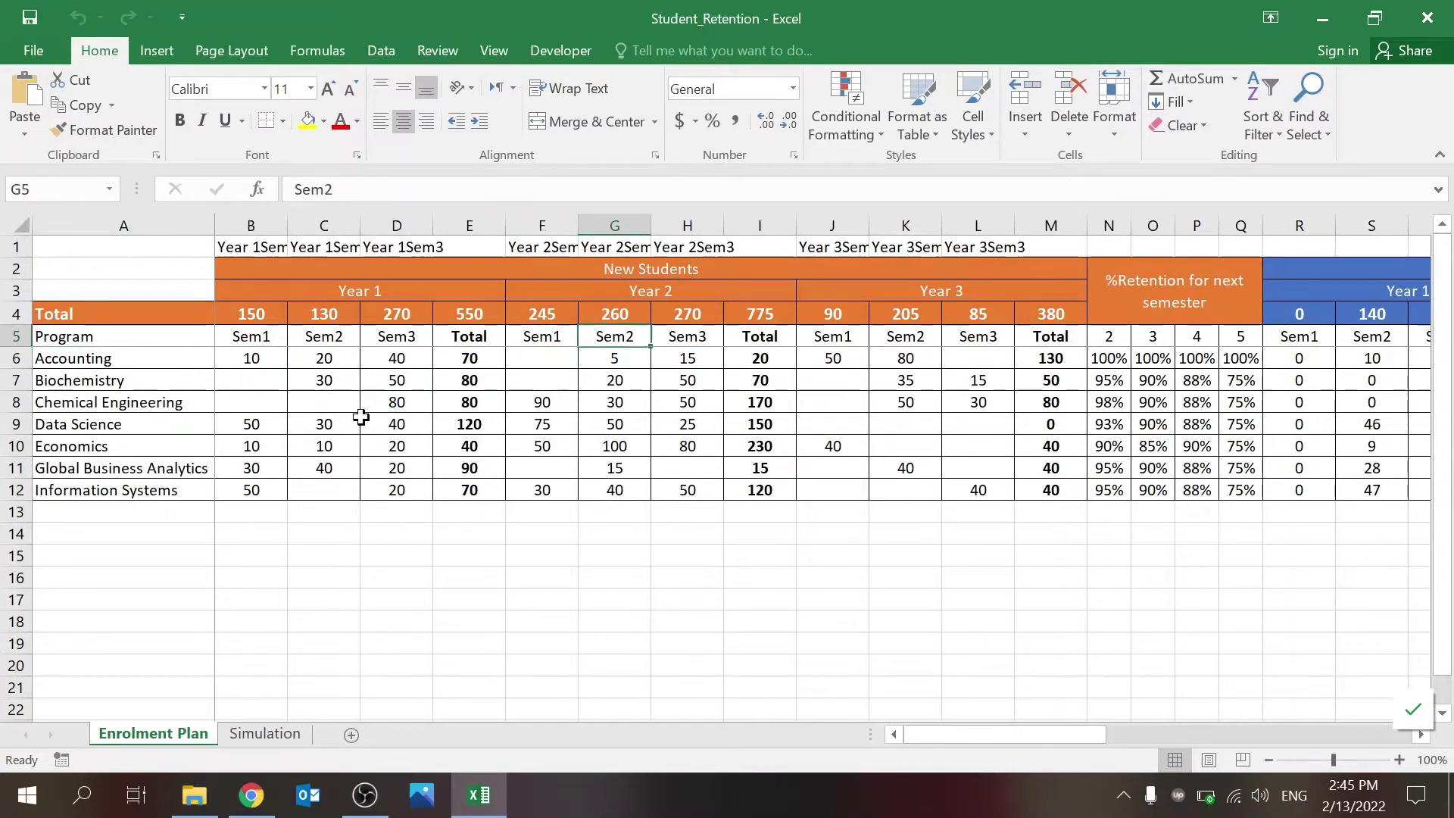
key("Right")
key("Right")
key("Down")
- Check the Year 1 Sem3 total formula and the year-semester headings in row 1 through Year 3
key("Right")
key("Left")
key("Left")
key("Left")
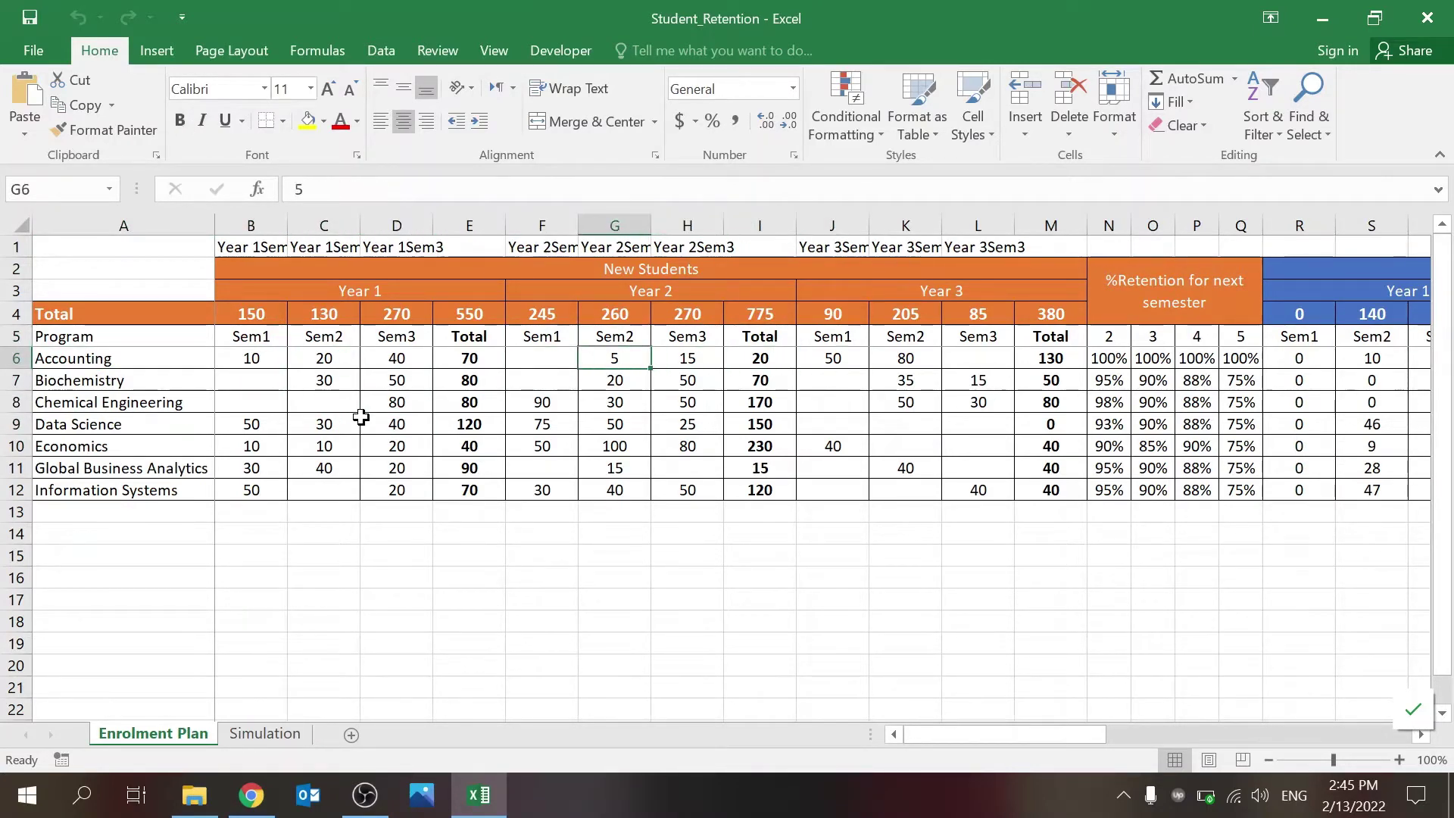
key("Left")
key("Up")
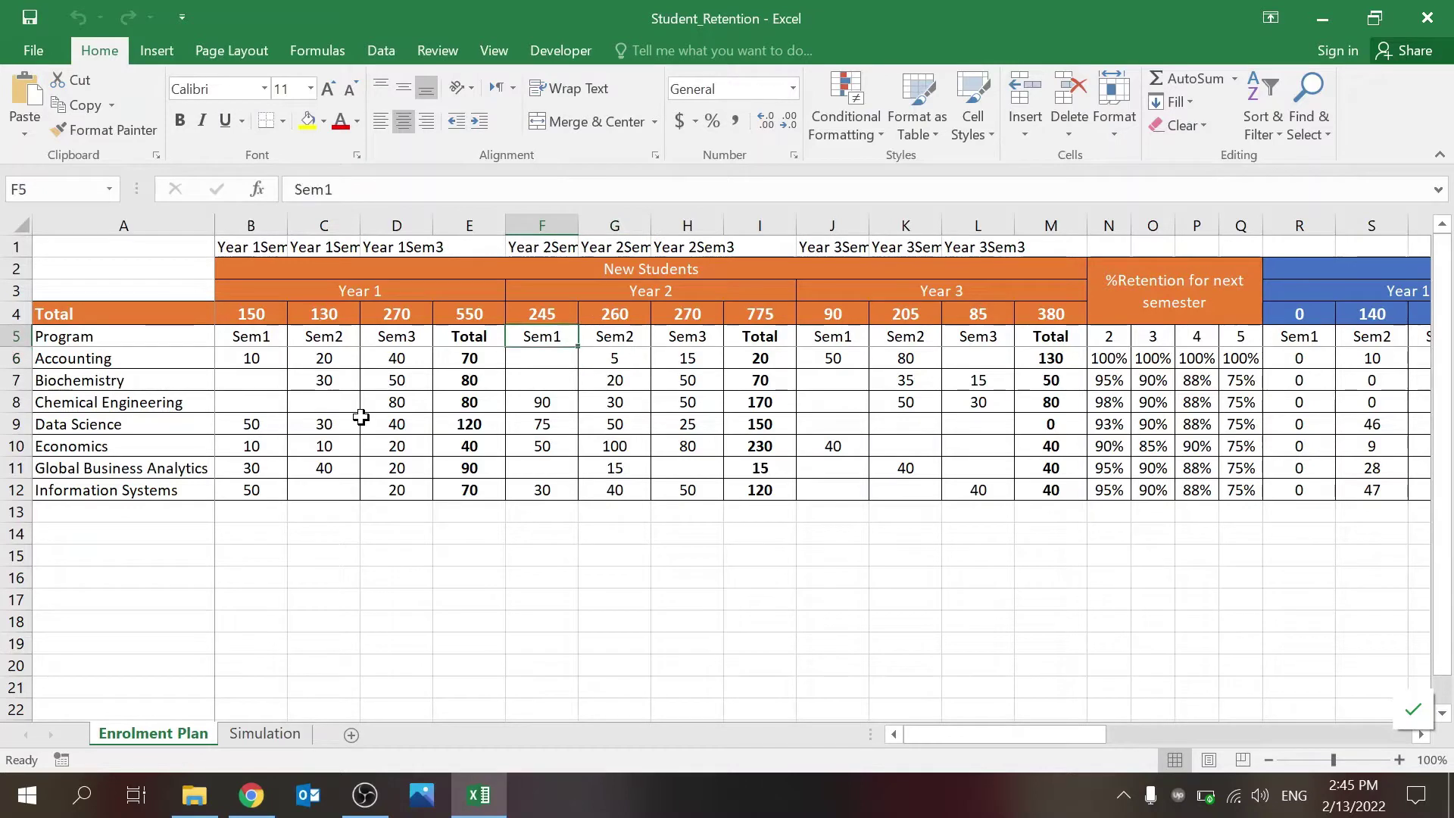
key("Left")
key("Left")
key("Left")
key("Left")
key("Up")
key("Right")
key("Right")
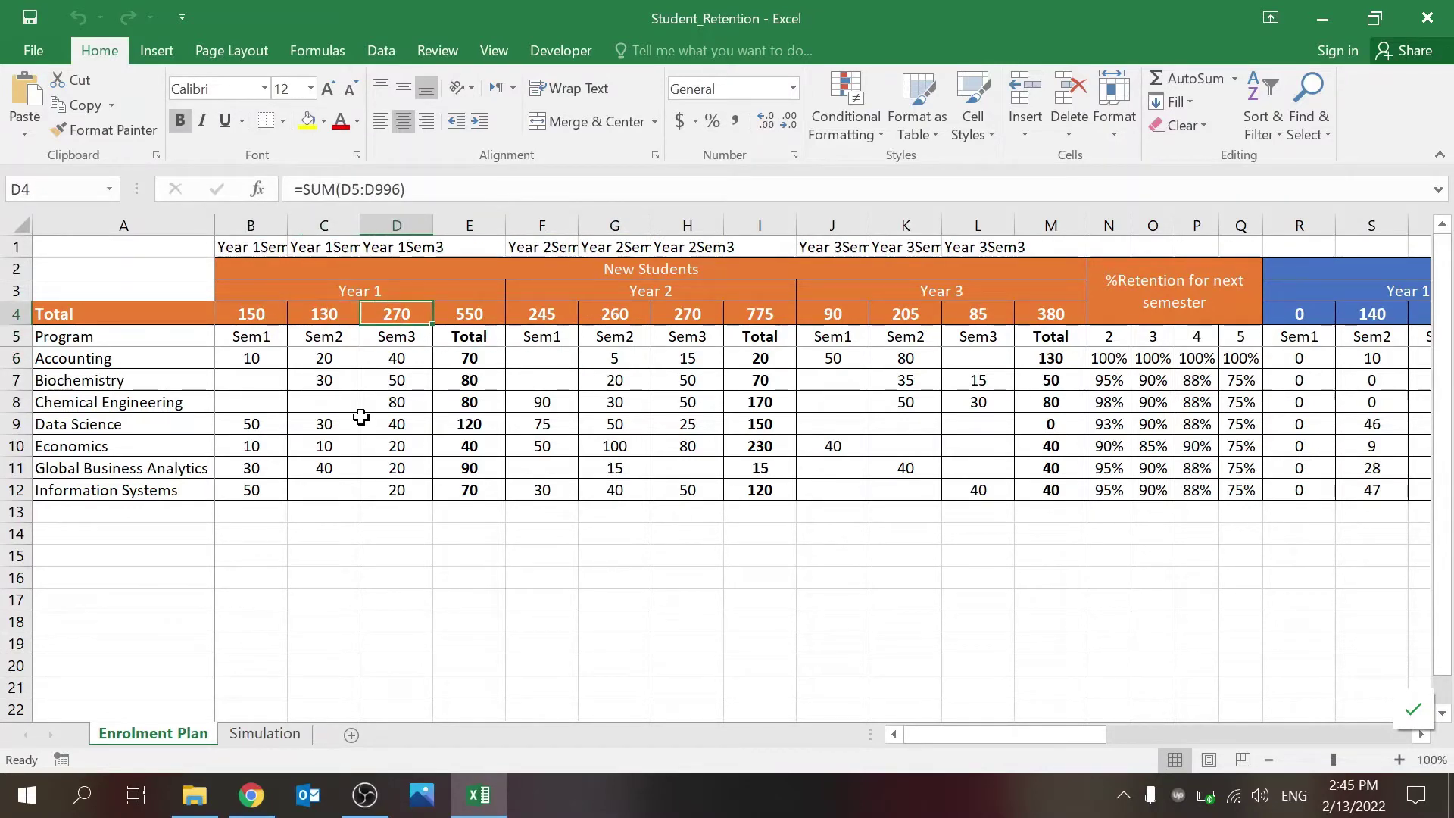
key("Right")
key("Down")
key("Right")
key("Right")
key("Right")
key("Right")
key("Right")
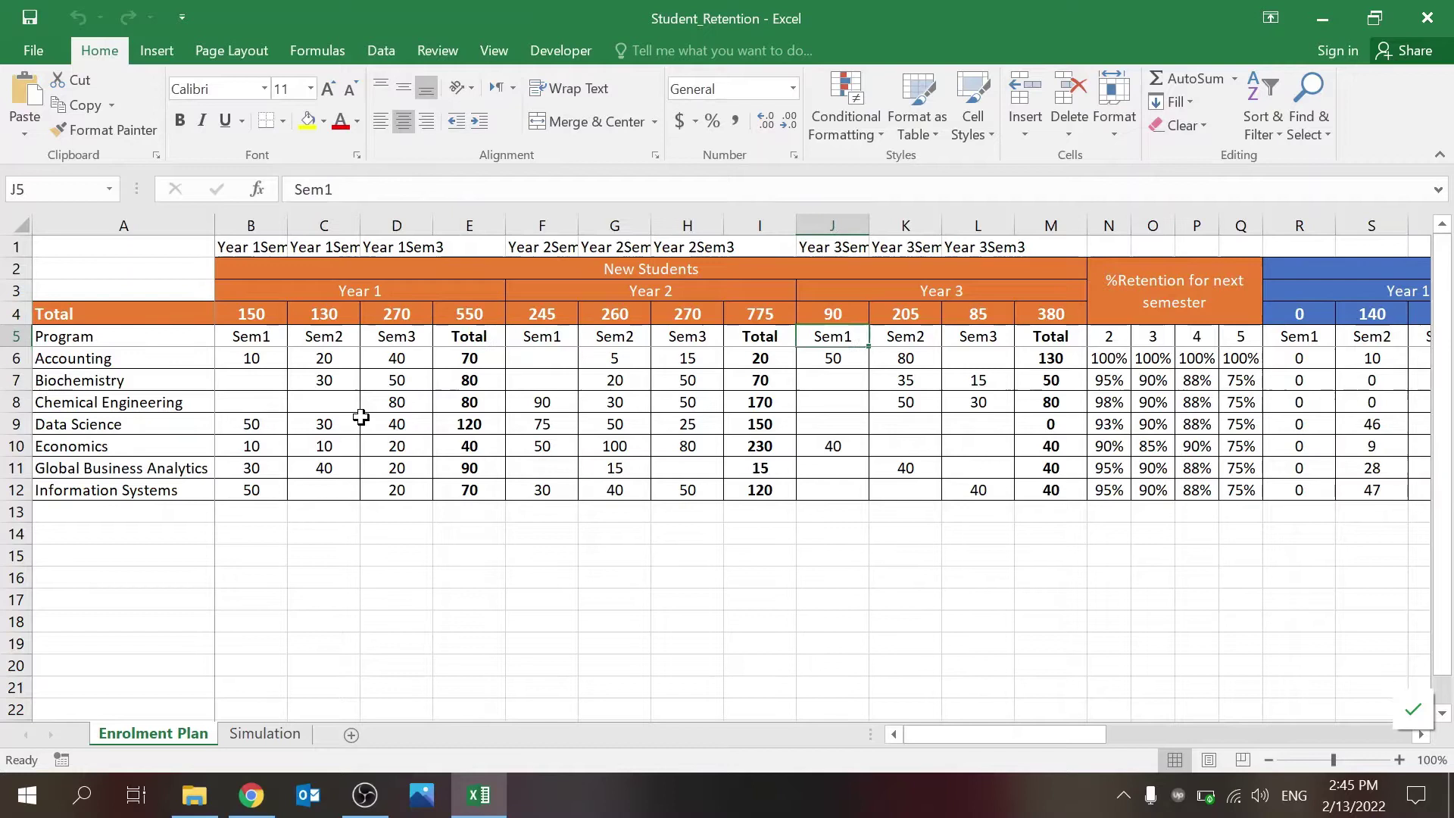
key("Right")
key("Right")
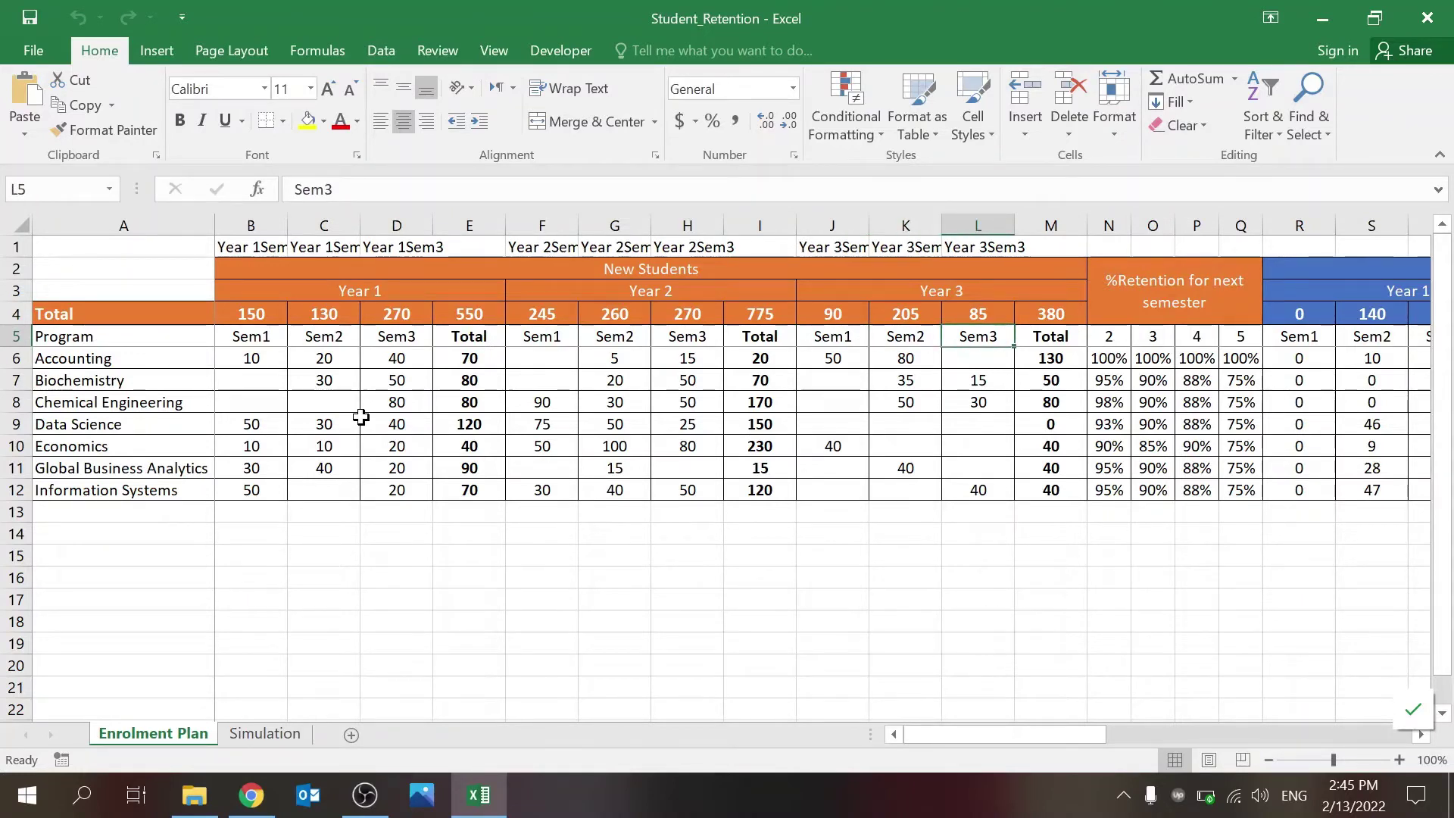
left_click_drag(248, 247, 1051, 247)
left_click(894, 581)
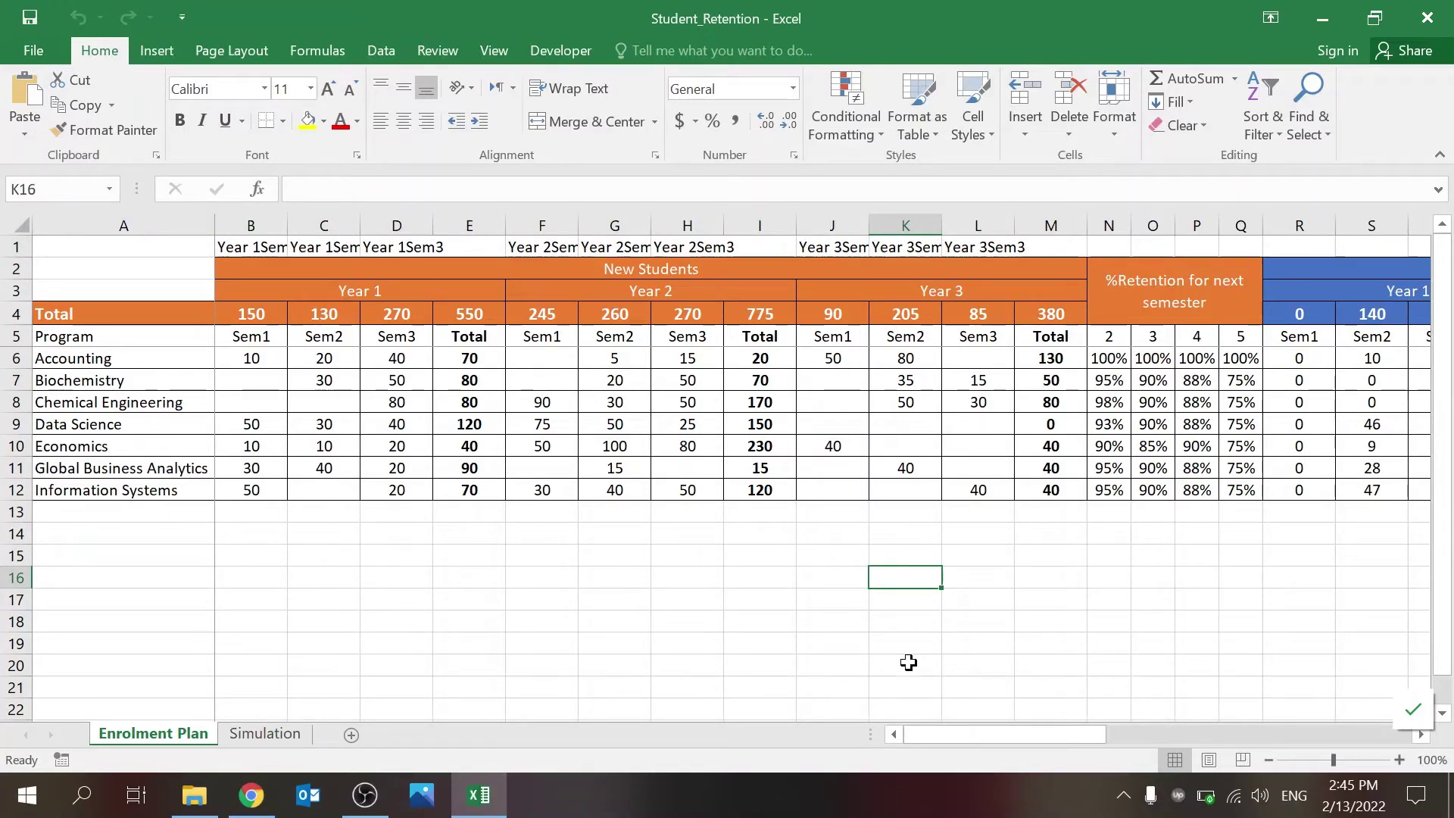
- Inspect the next-semester retention rates: Accounting 100%, Biochemistry 95%, Chemical Engineering 90%
left_click(1161, 284)
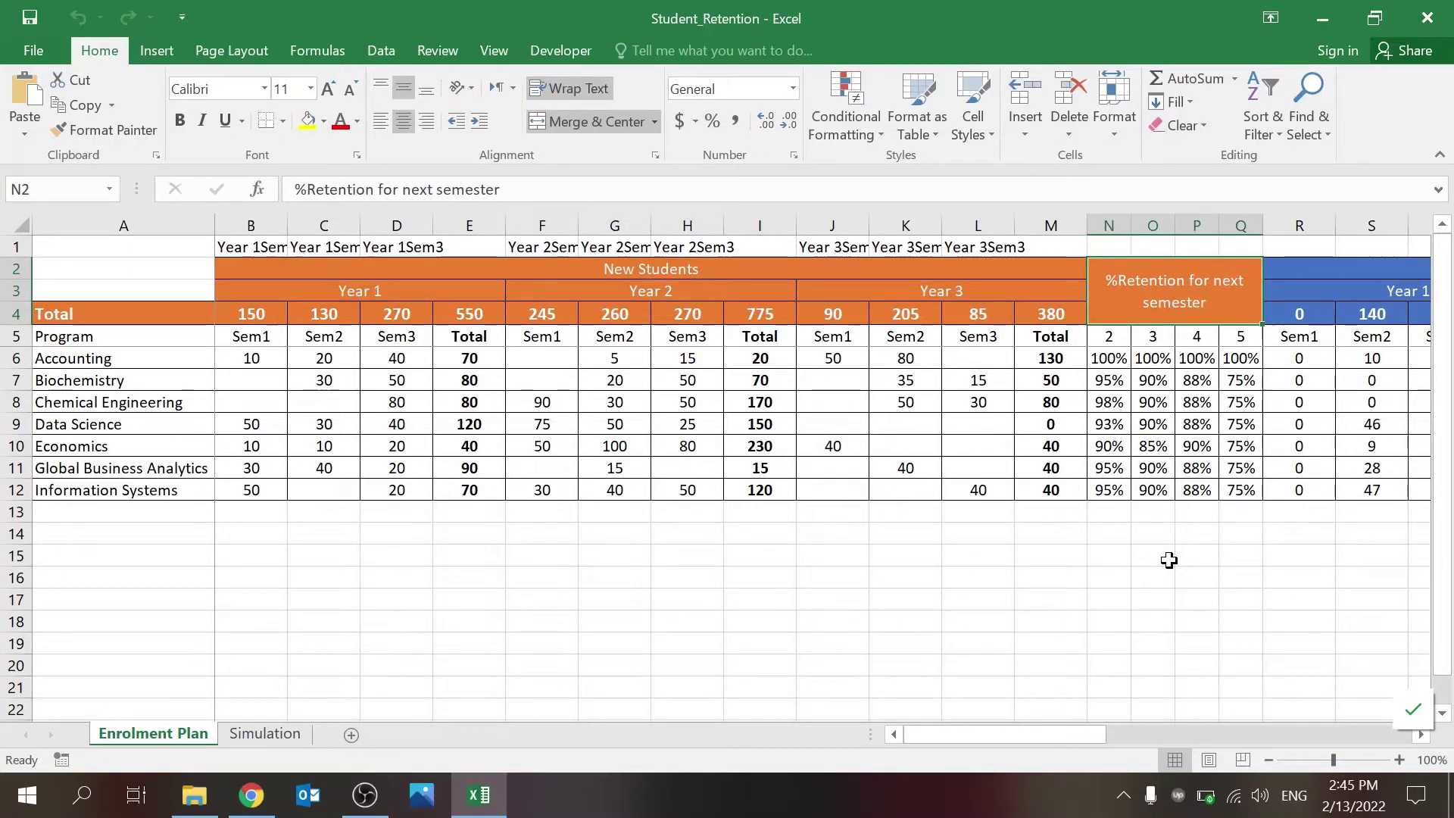
left_click(1117, 341)
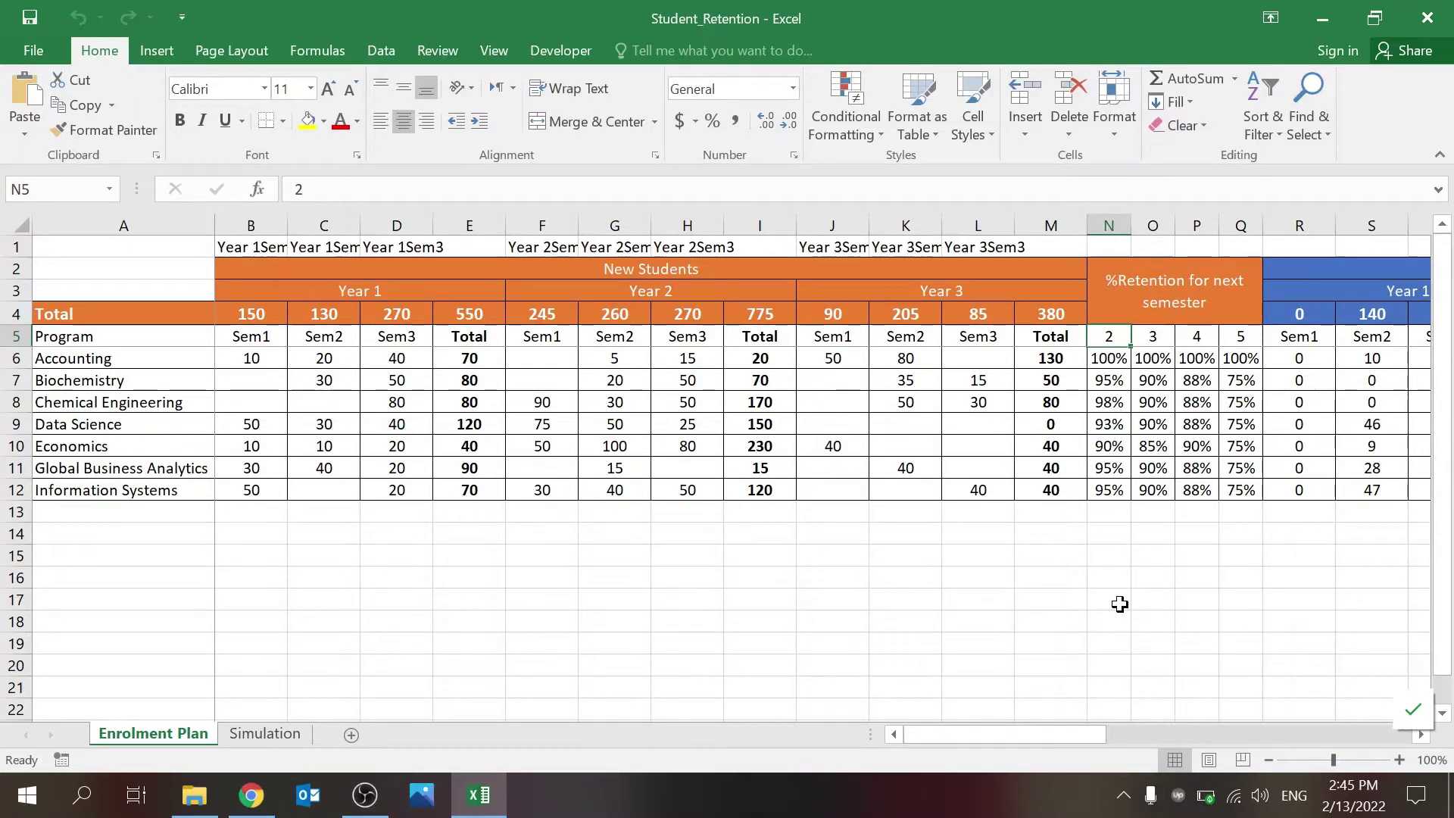
left_click(1108, 357)
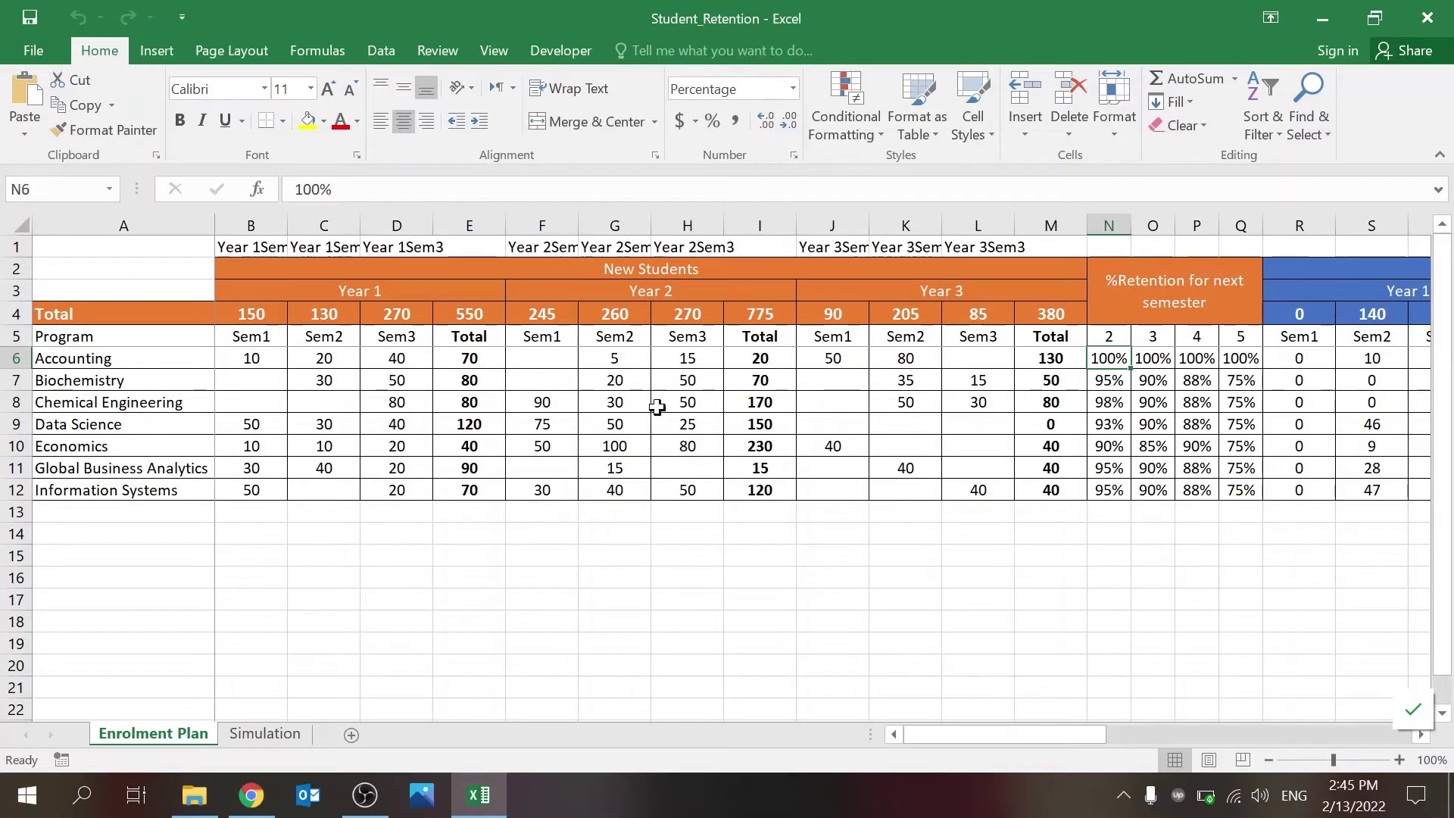
left_click(267, 357)
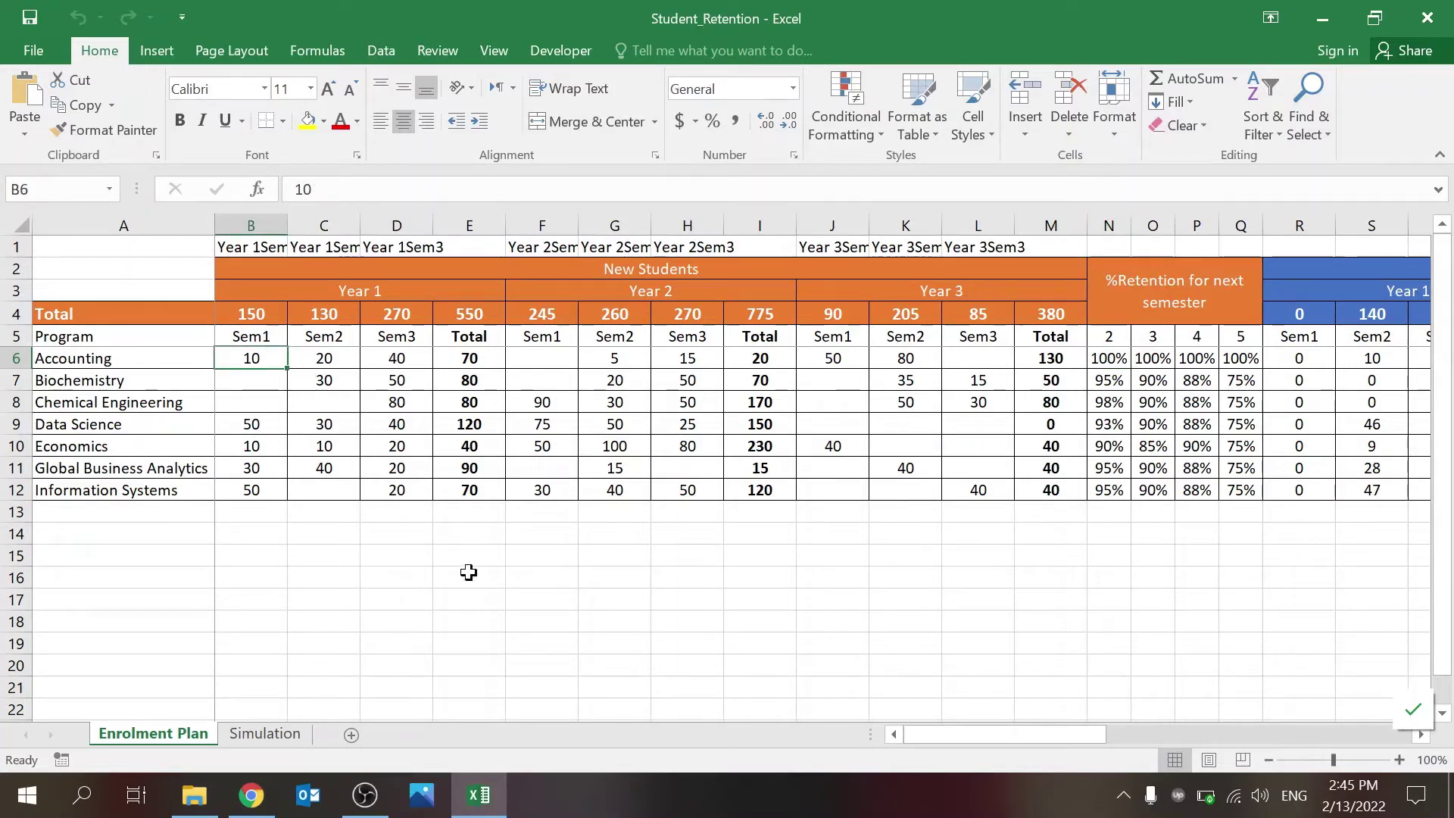
left_click(314, 381)
left_click(325, 350)
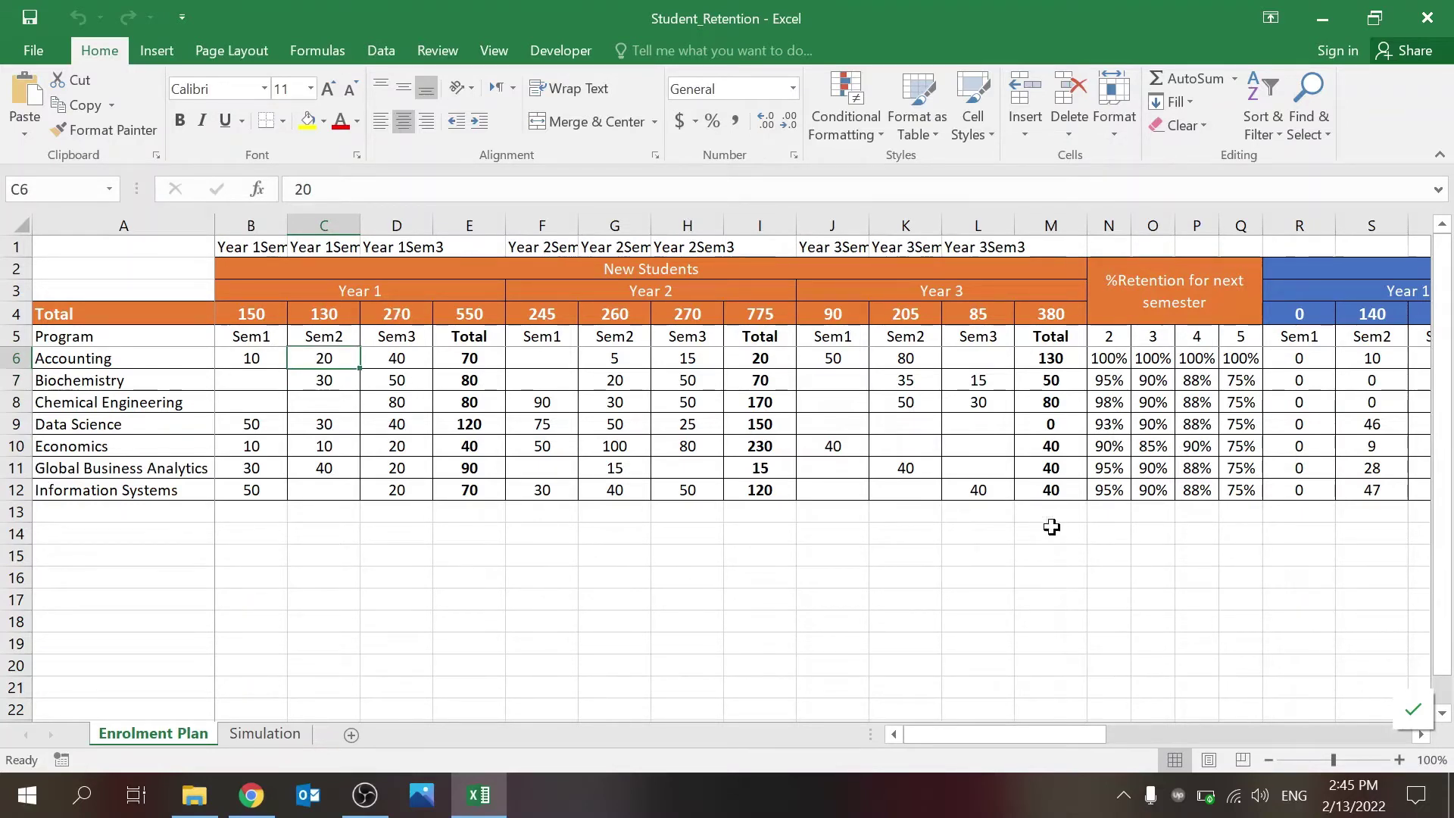
left_click(1107, 380)
left_click(1198, 511)
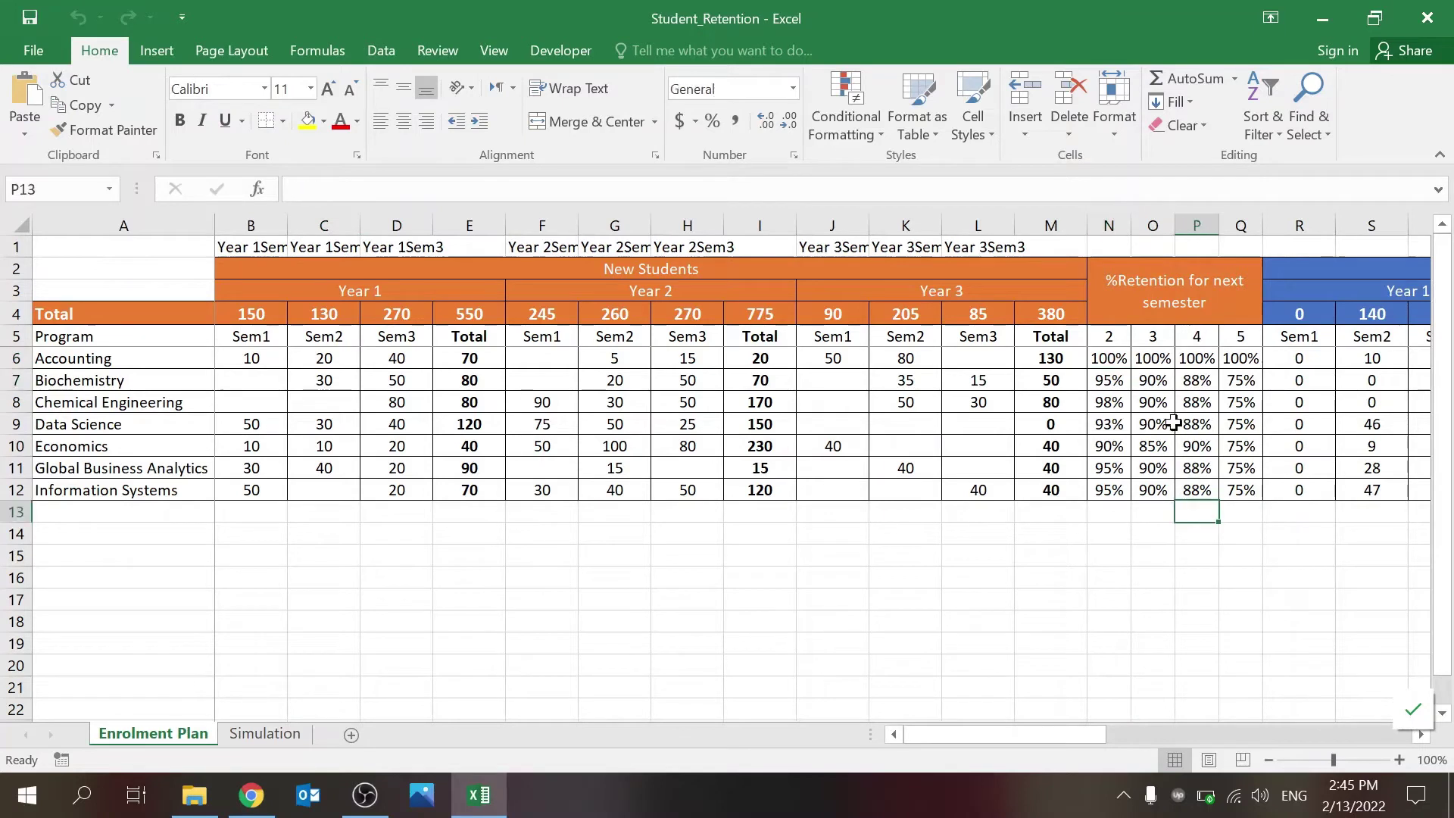
left_click(1153, 402)
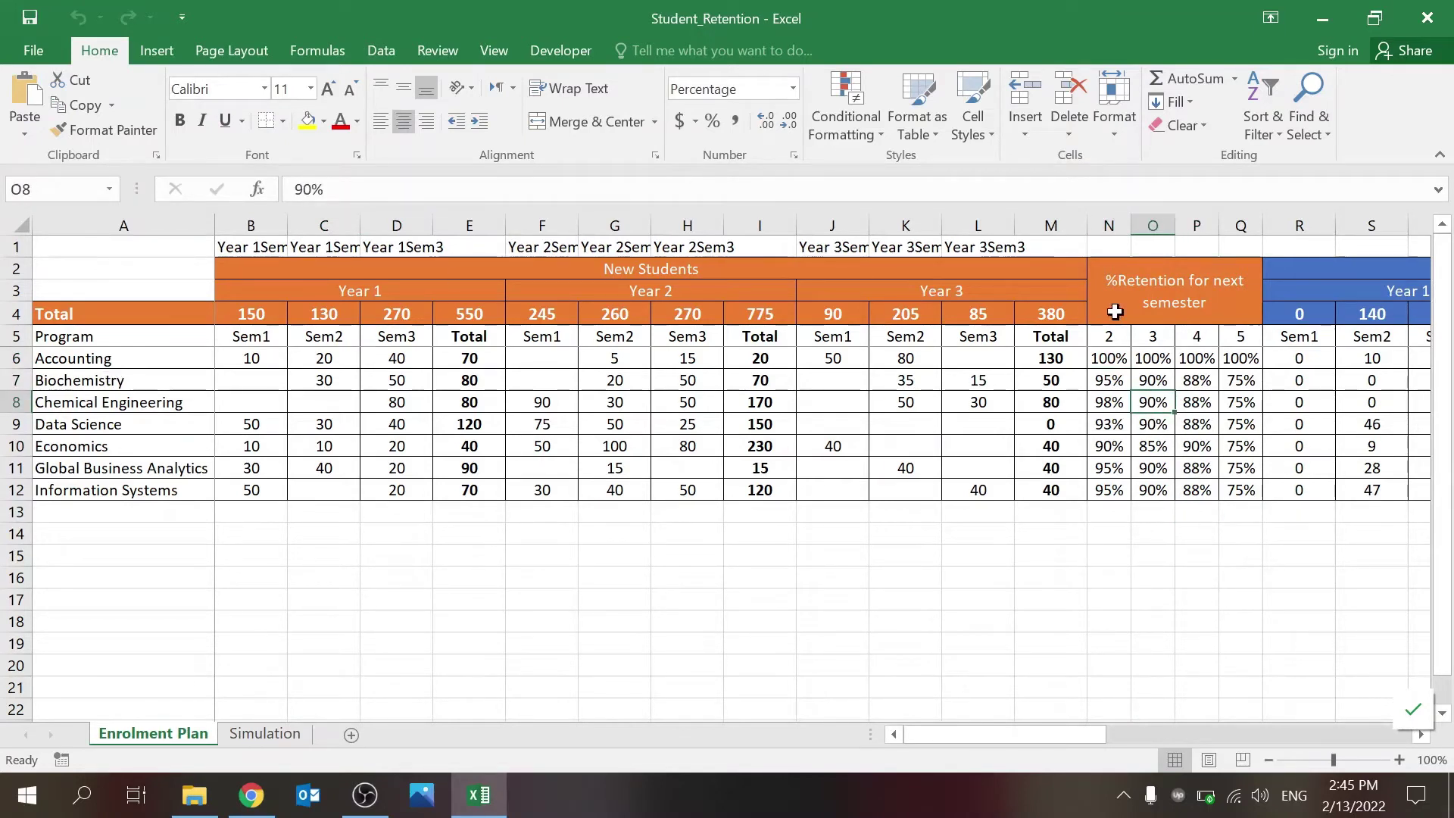
left_click(1204, 535)
- Inspect the Returning Students table formulas in cells S6 and T6
key("Right")
key("Right")
key("Right")
key("Right")
key("Right")
key("Right")
key("Right")
key("Right")
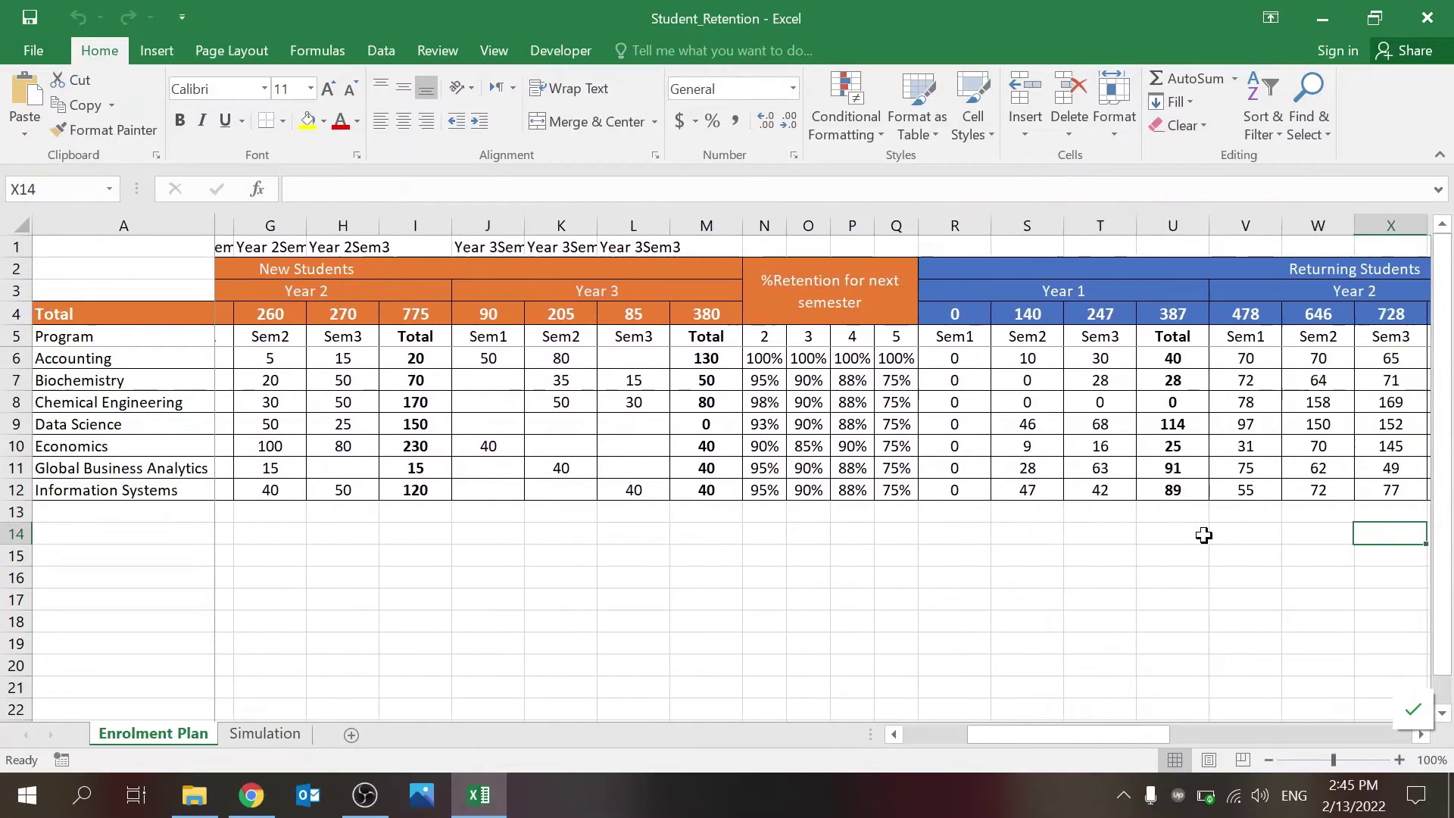
key("Right")
key("Right")
key("Right")
key("Right")
key("Right")
key("Right")
key("Right")
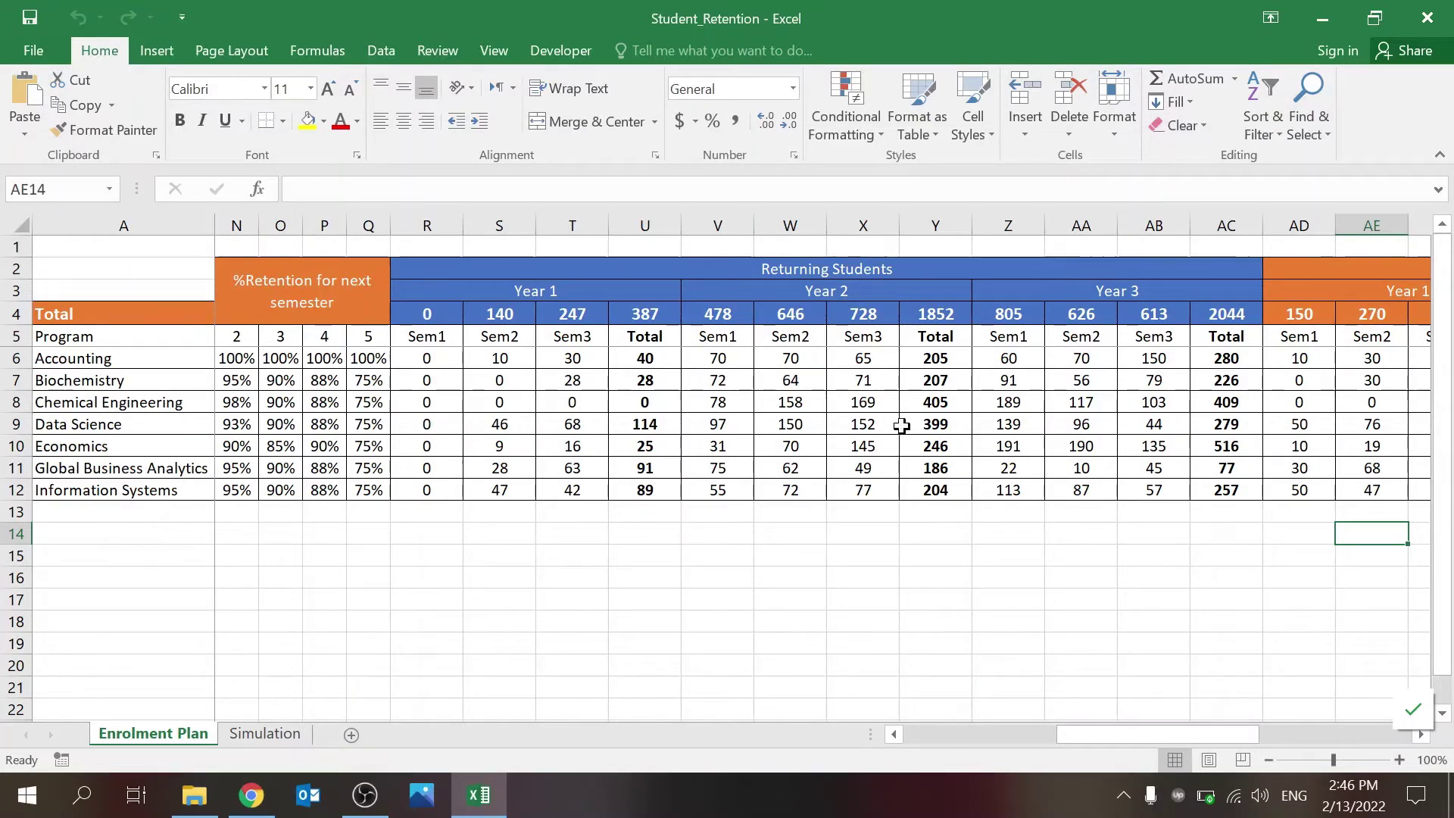
left_click_drag(1134, 734, 1306, 730)
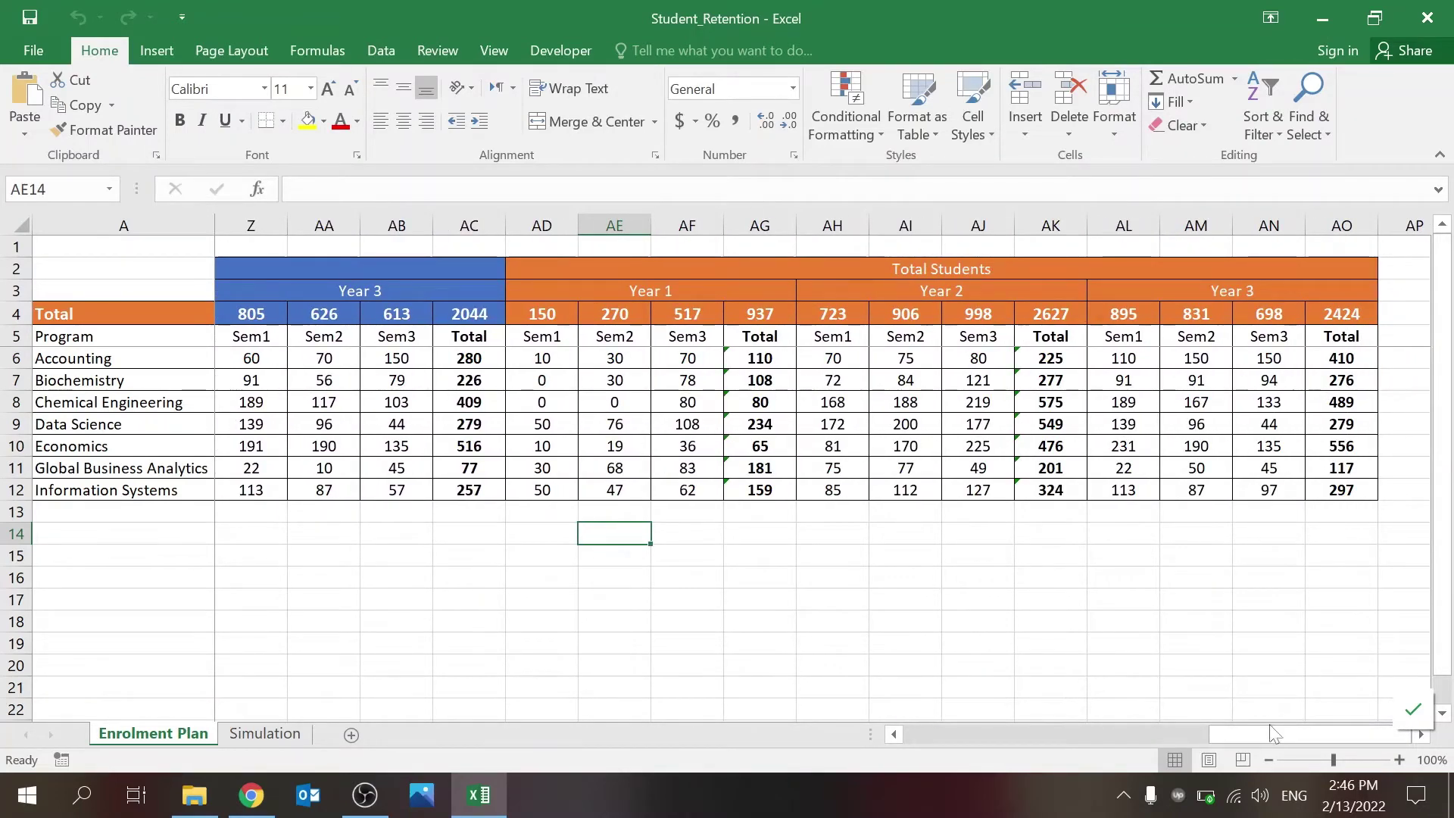
left_click_drag(1269, 735, 1130, 743)
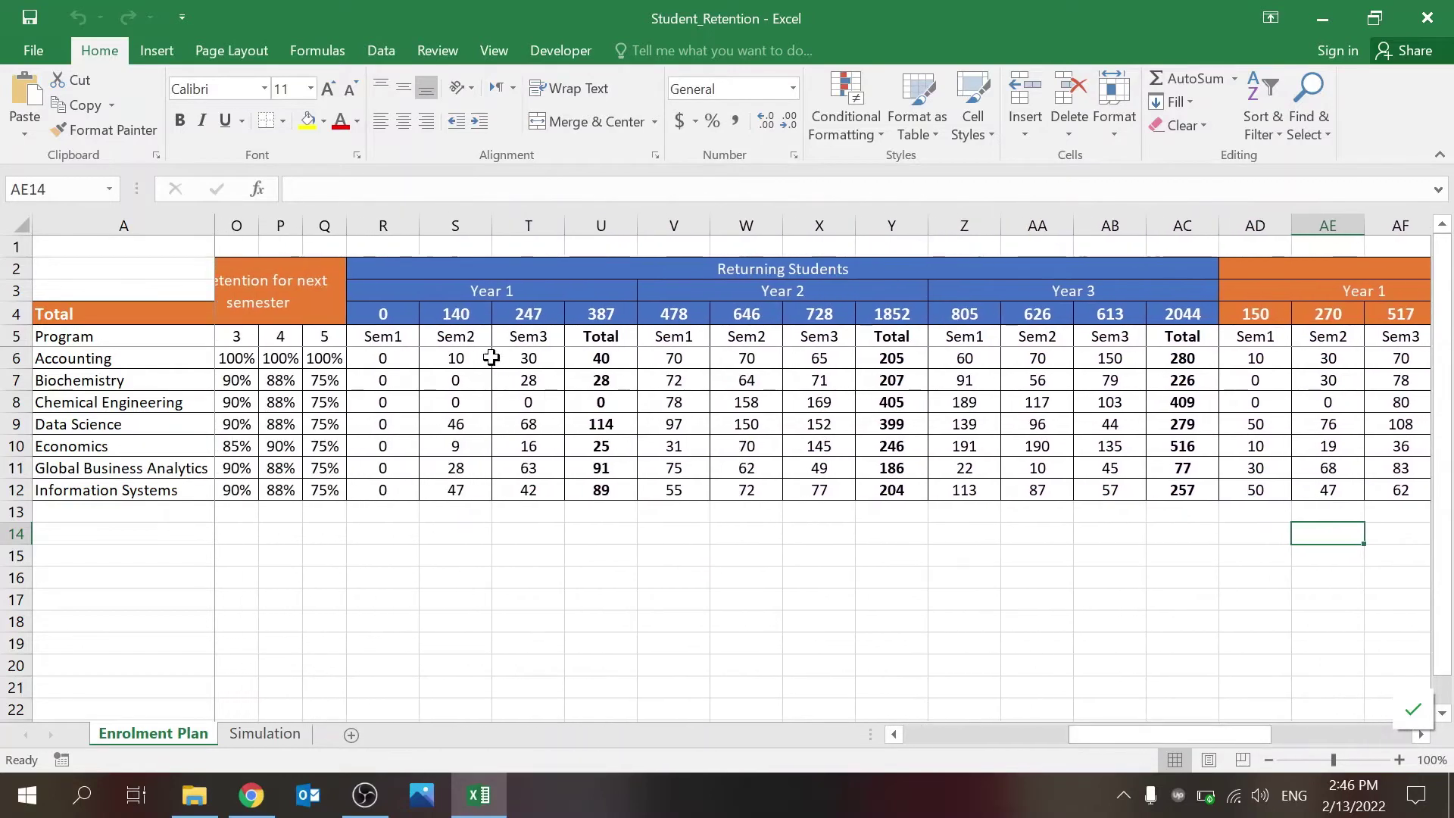
left_click(481, 359)
left_click(512, 358)
left_click(466, 358)
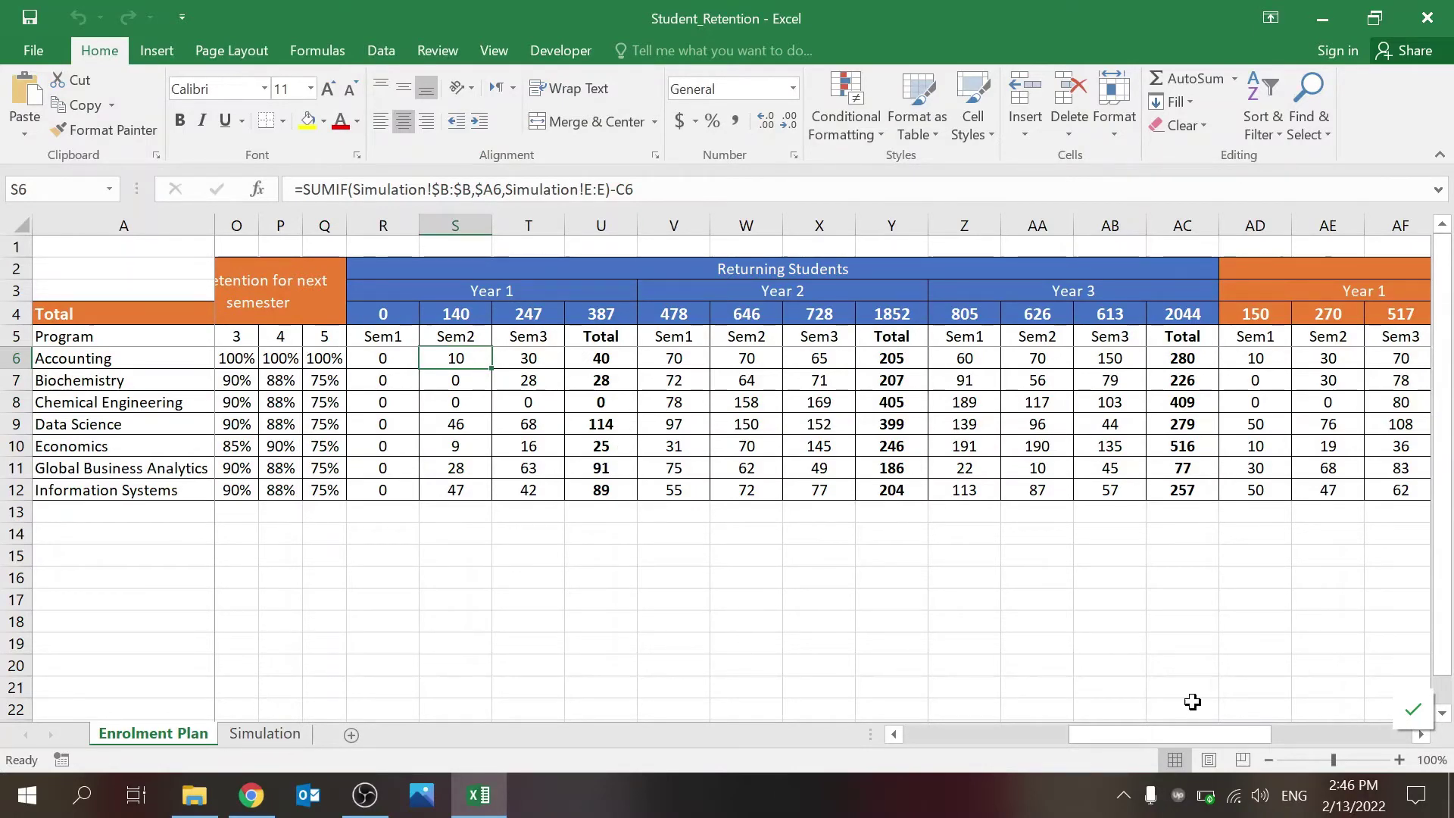
- Show the references of the total-students formula in AD6 without changing it
left_click_drag(1192, 727, 993, 731)
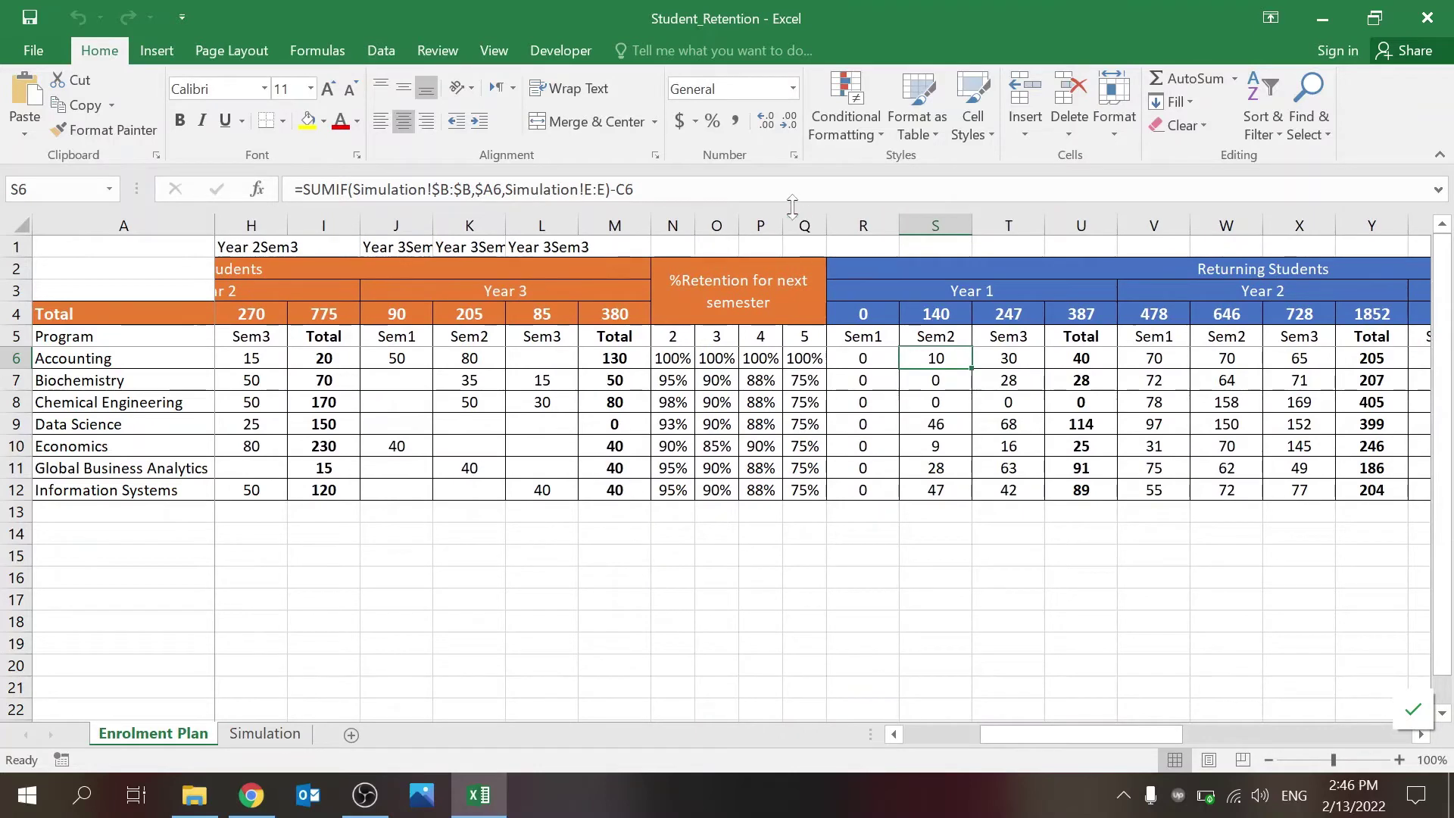
left_click_drag(1110, 728, 1217, 715)
left_click(840, 359)
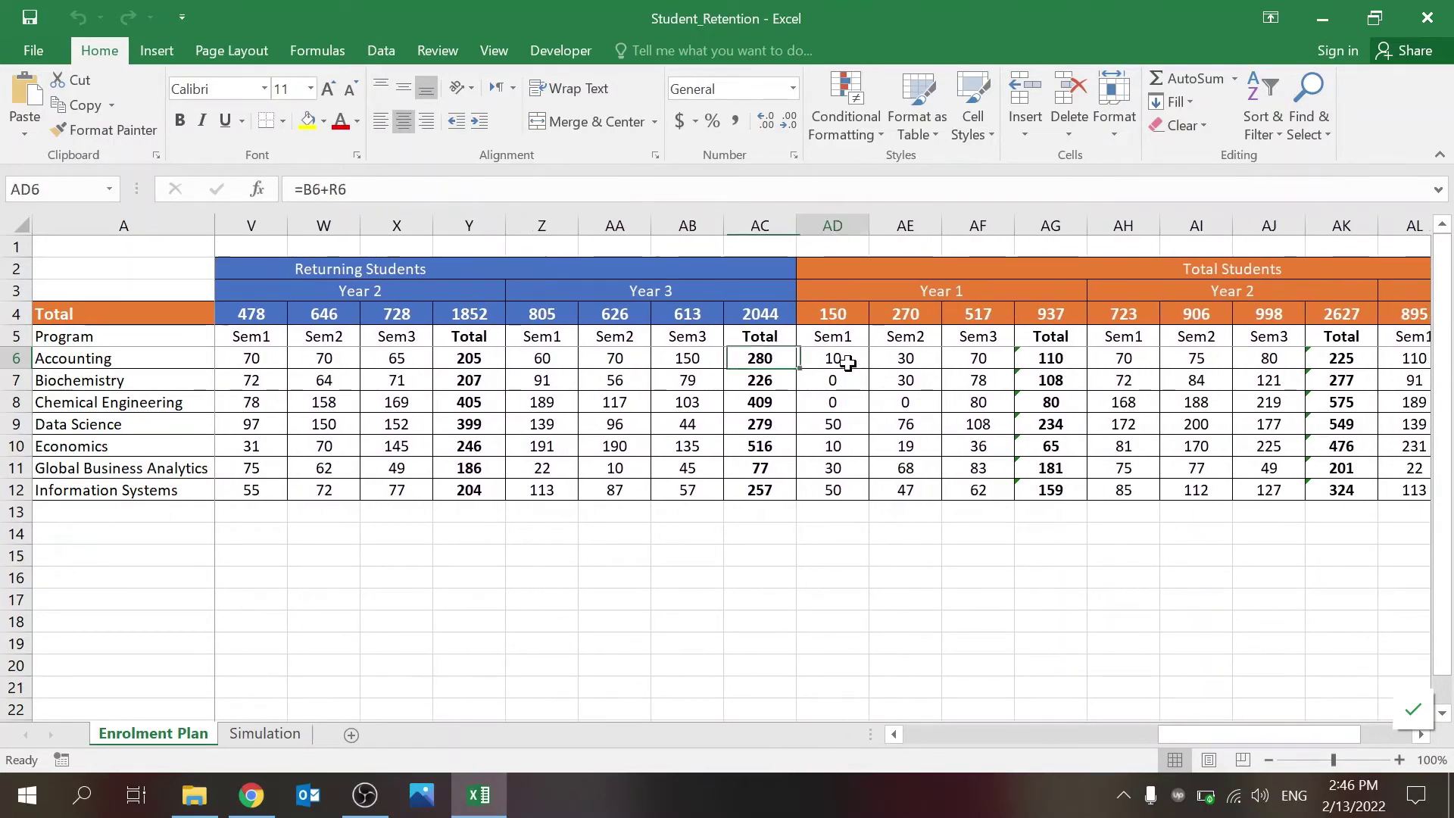
key("F2")
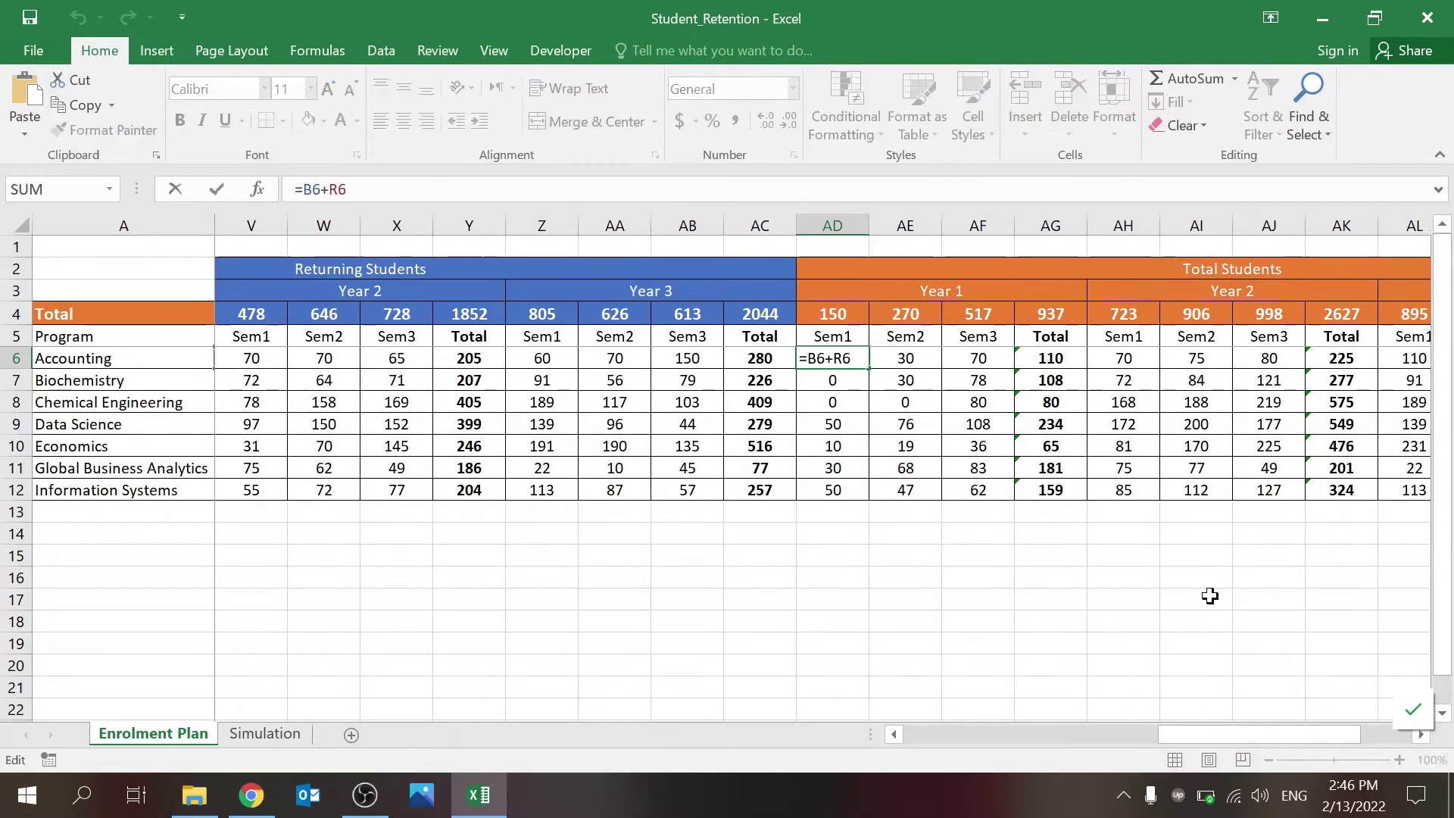
left_click_drag(1216, 732, 1327, 701)
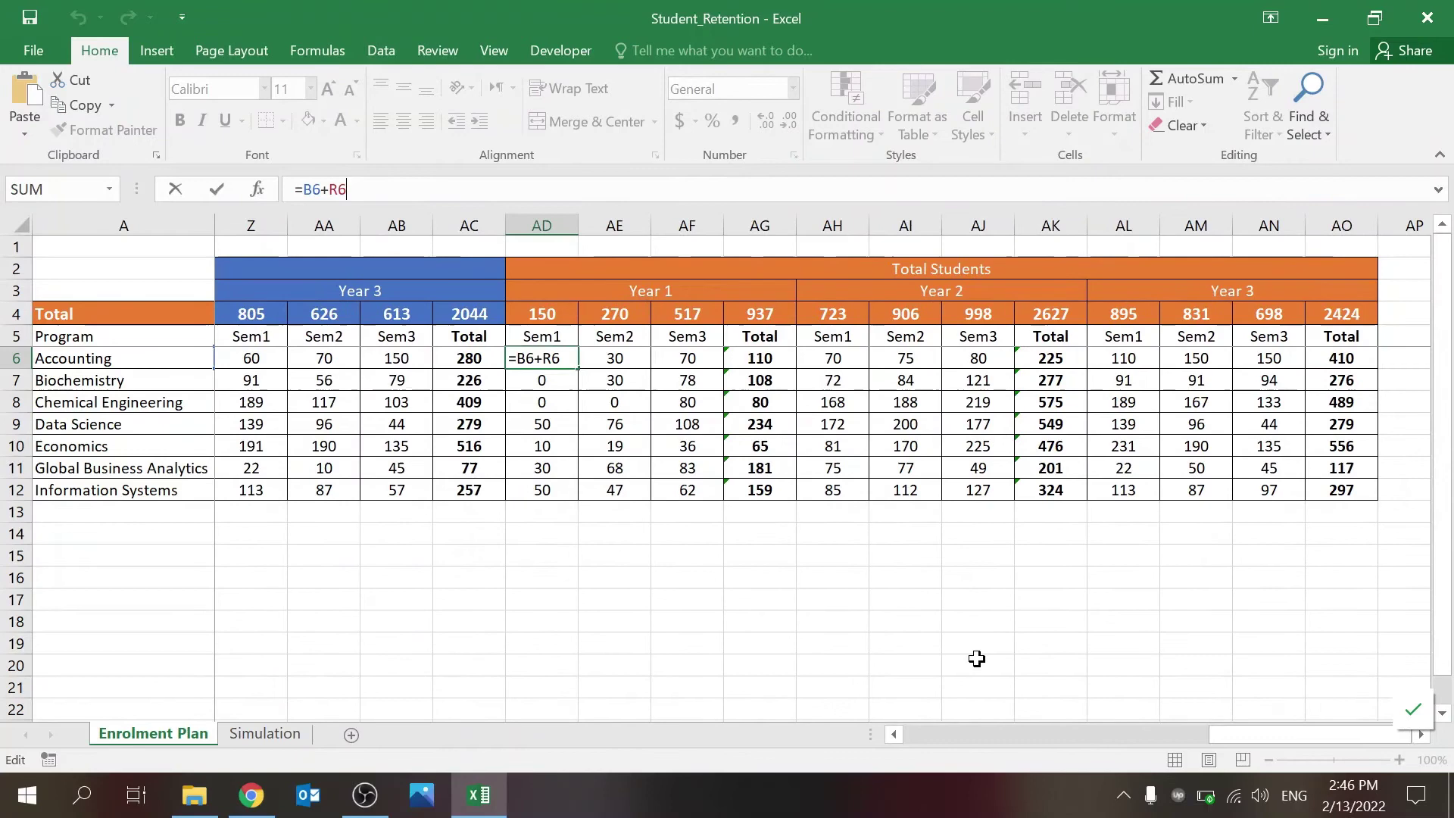
left_click(977, 663)
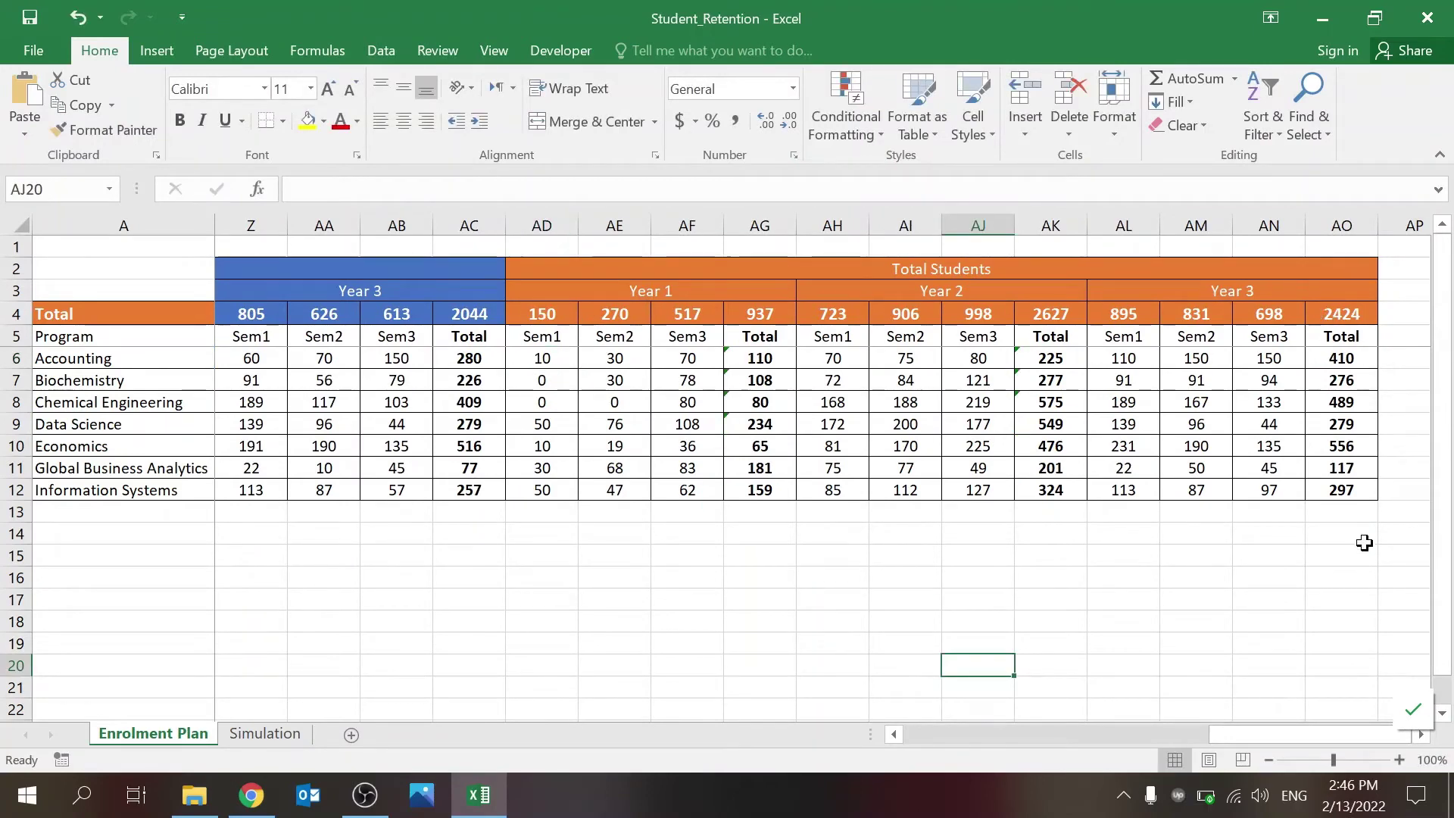
left_click_drag(1267, 734, 799, 700)
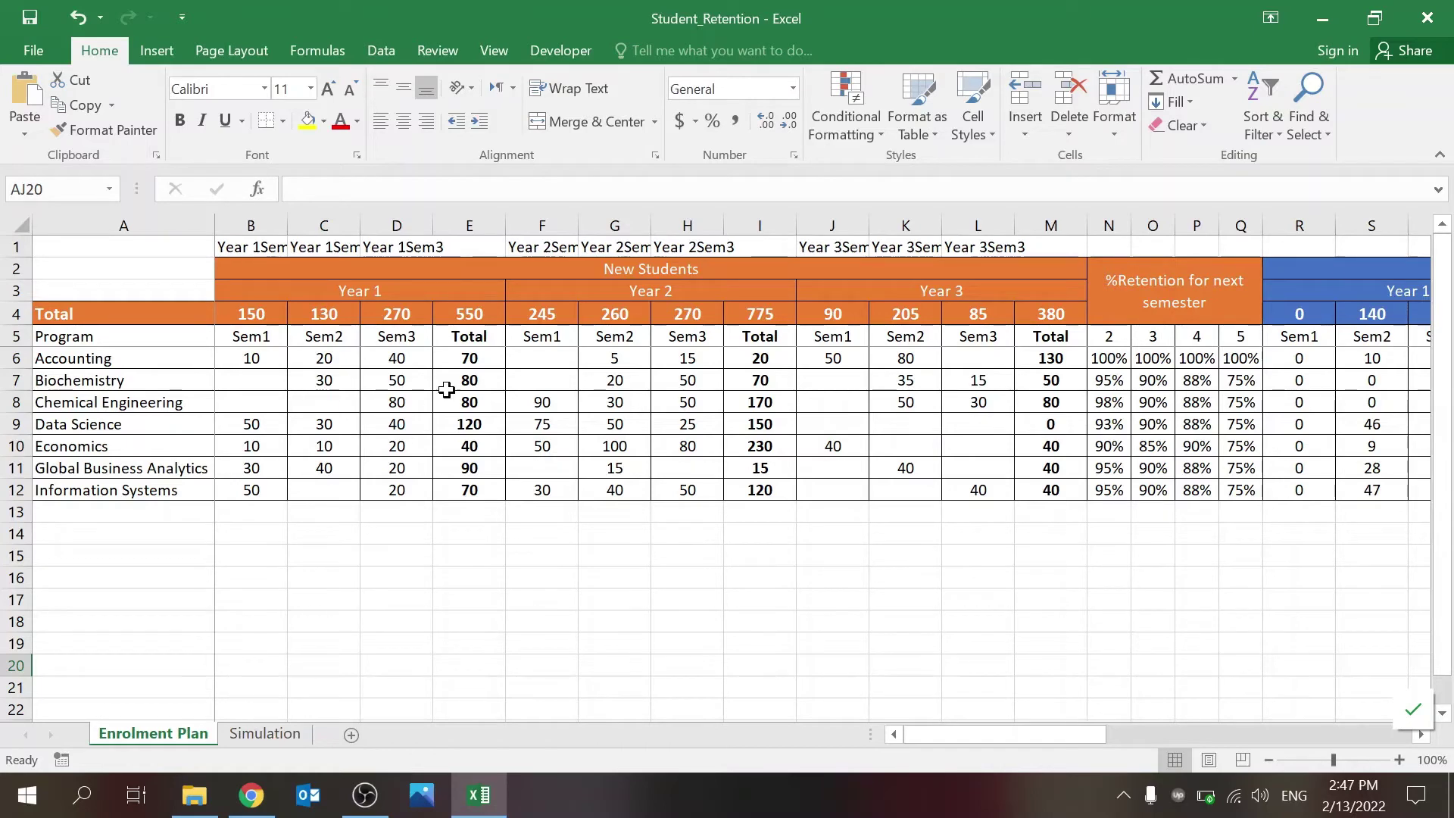
- On the Simulation sheet, view the Program# formulas in cells A4 and A7
left_click(268, 733)
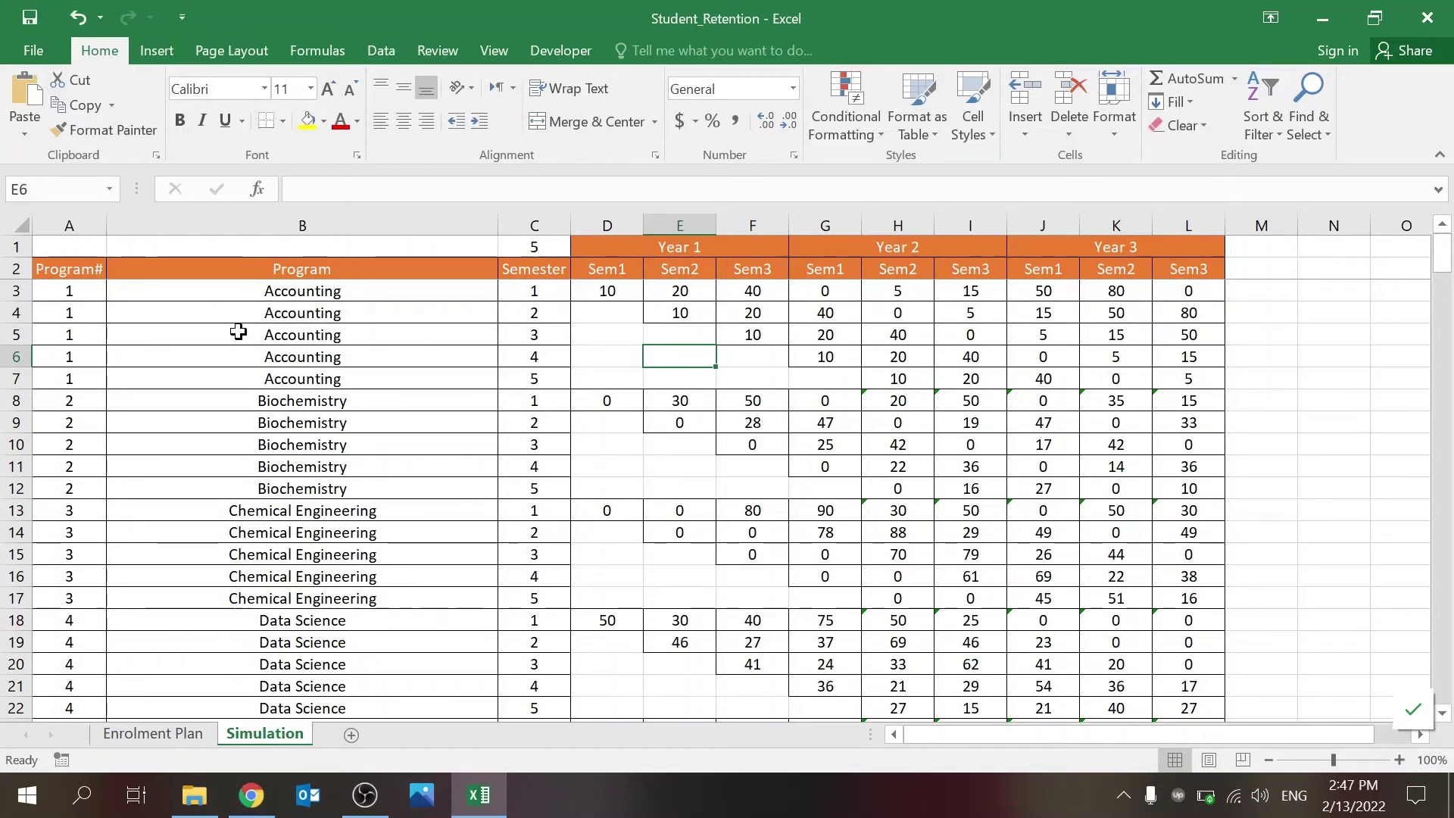
left_click(83, 225)
left_click(88, 290)
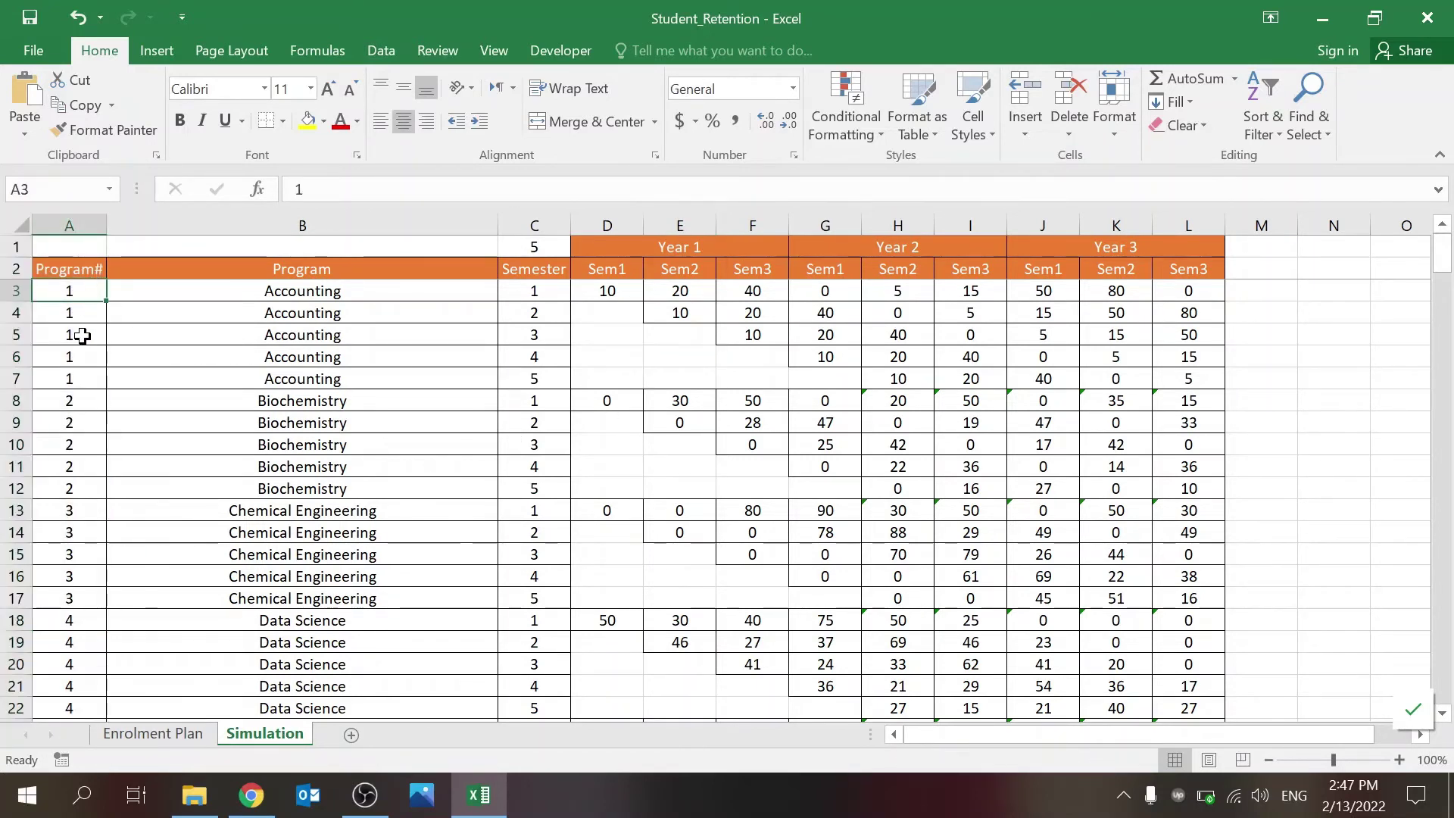
left_click(73, 371)
left_click(91, 314)
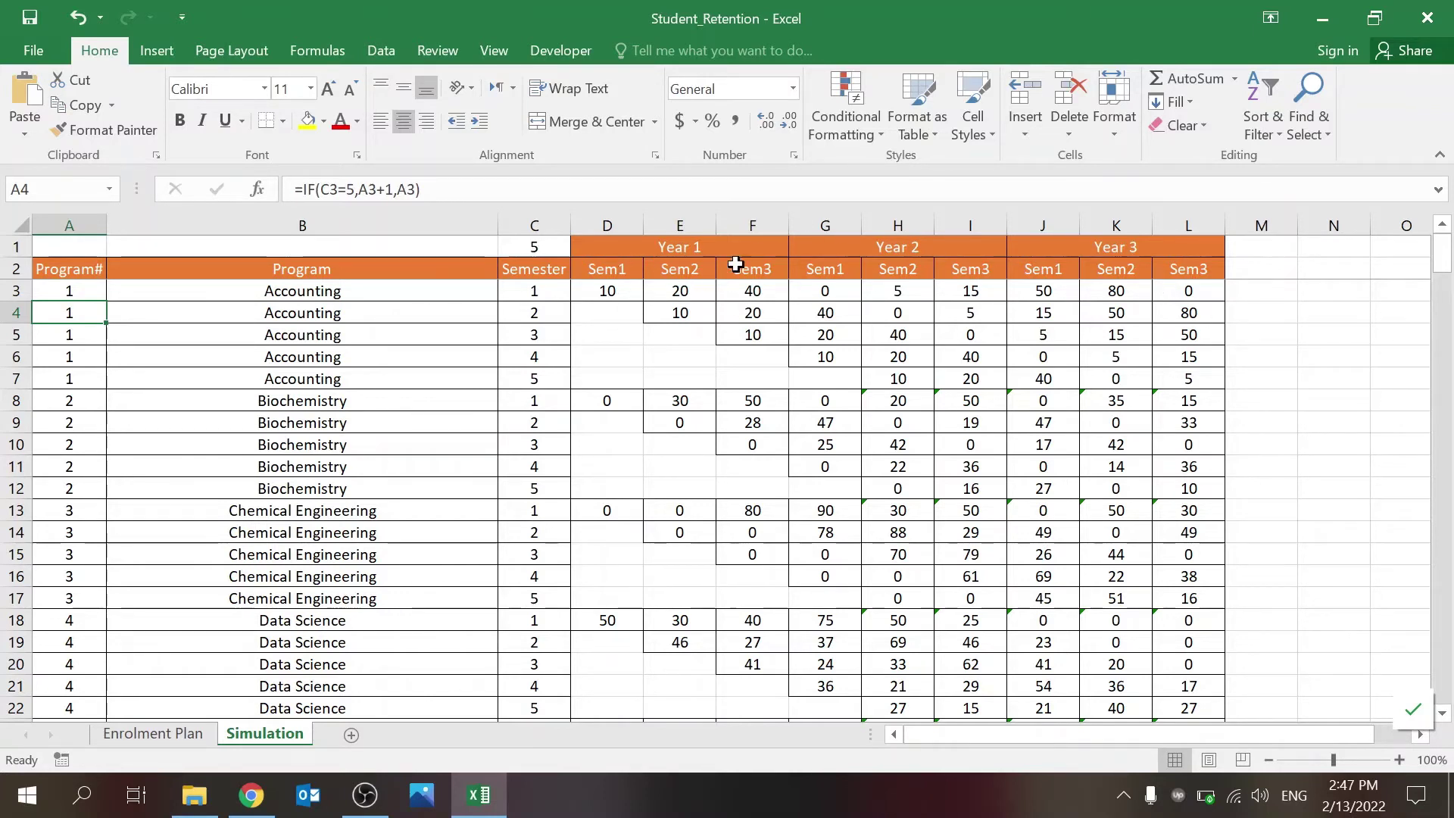
- Compare the INDEX/MATCH formula in D3 with the ROUNDDOWN formulas in E4 through H7
left_click(621, 289)
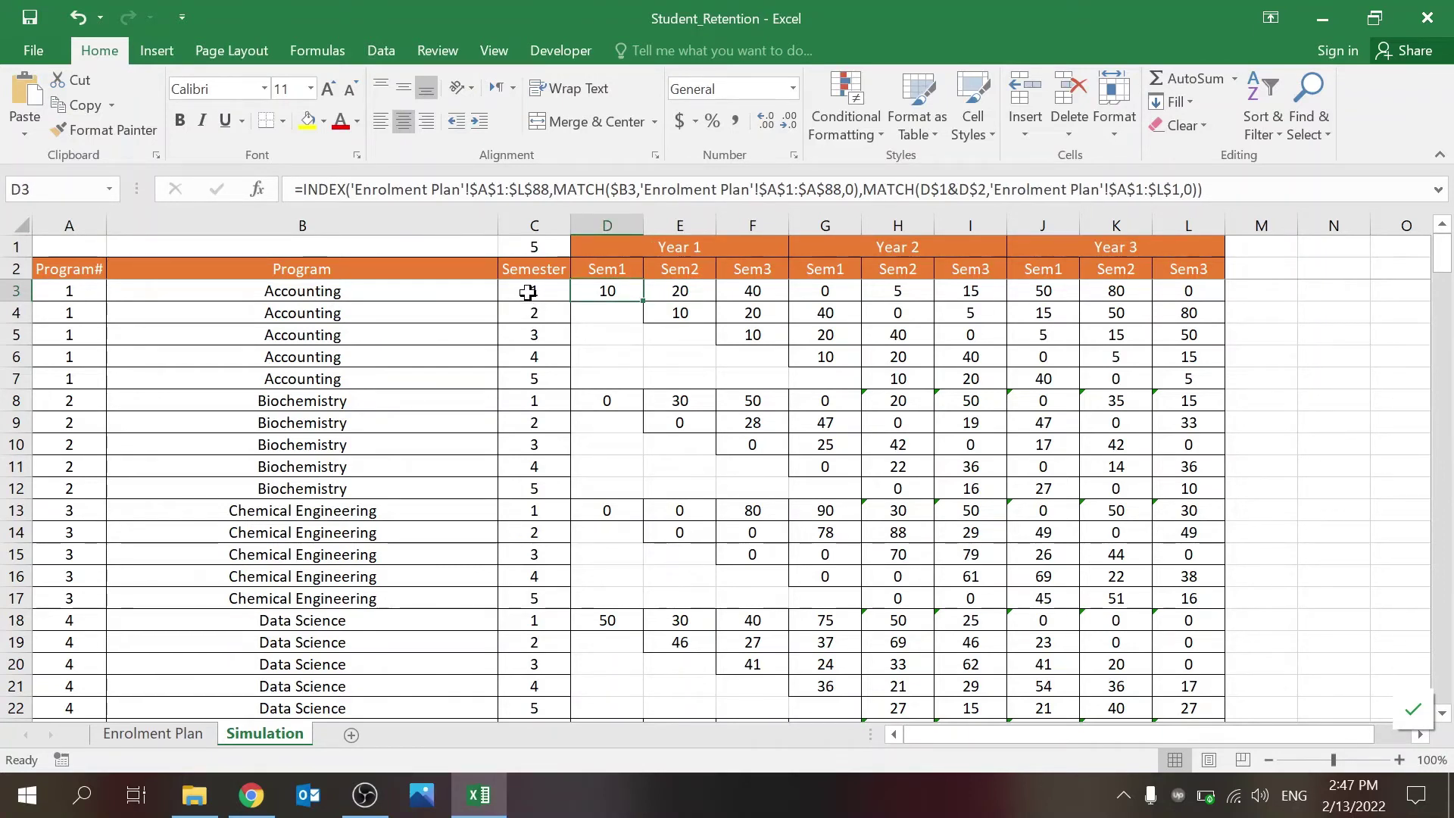
left_click(655, 312)
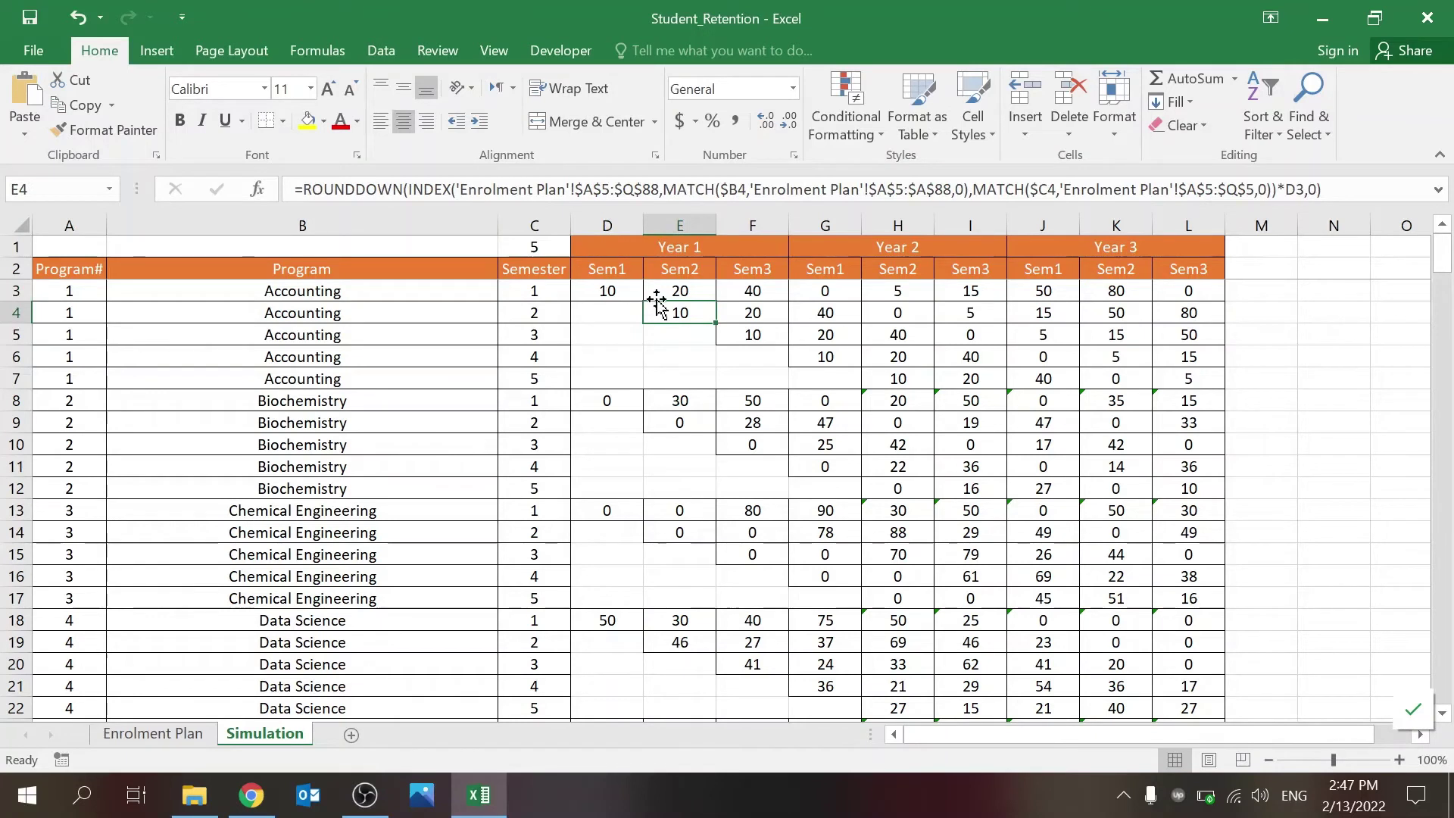
left_click(601, 287)
left_click(656, 312)
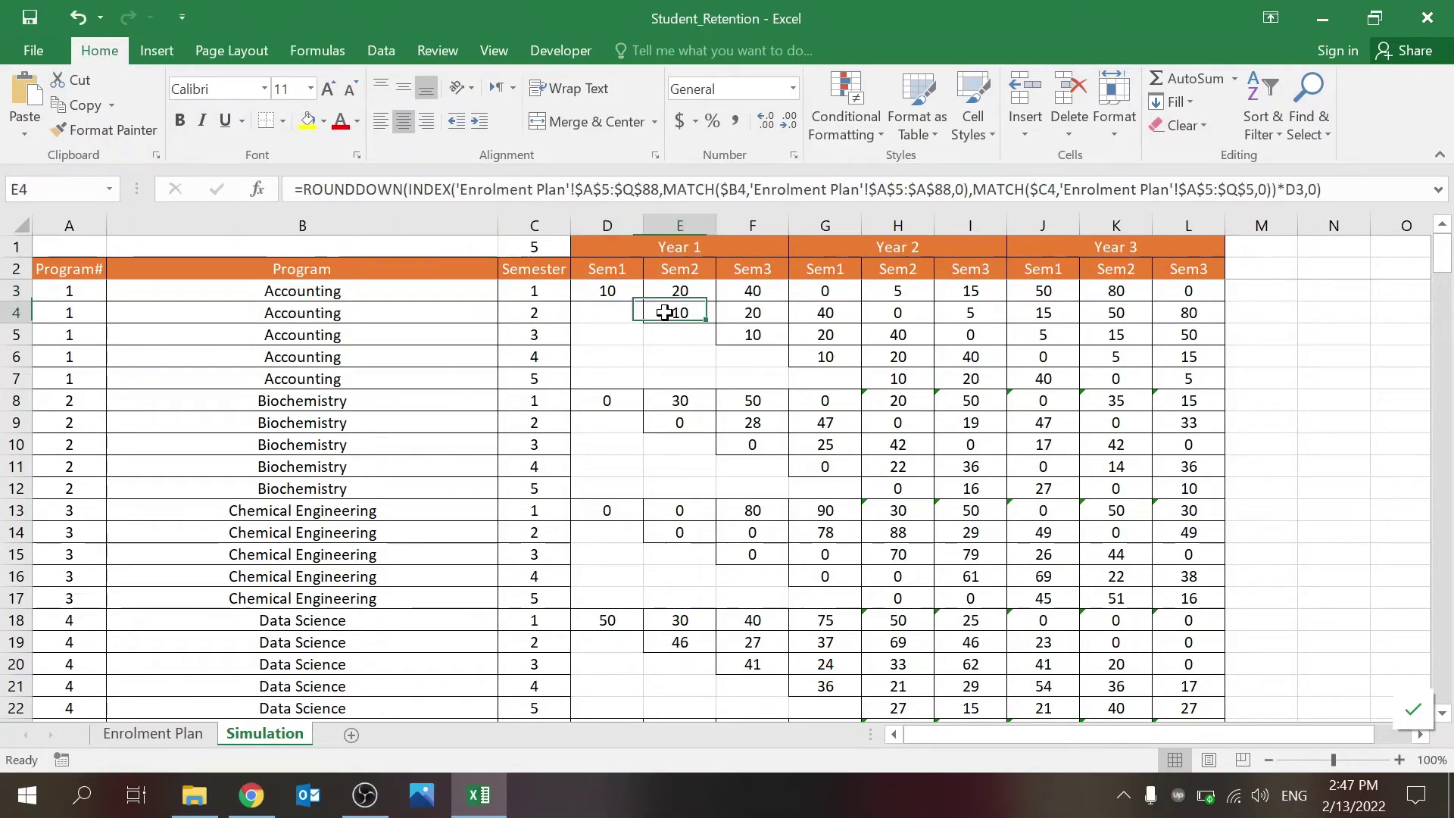
left_click(739, 333)
left_click(807, 356)
left_click(883, 377)
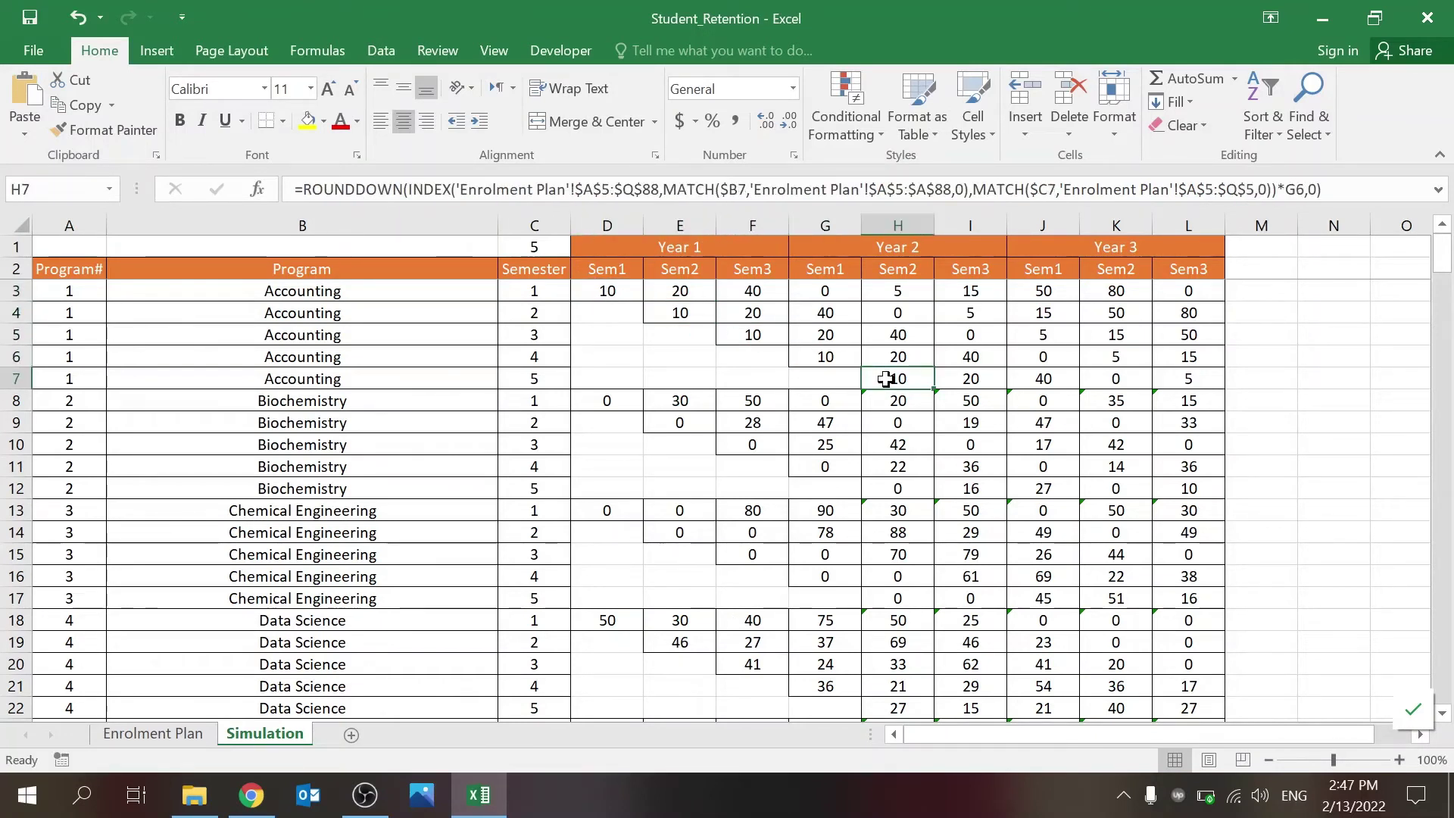
left_click(630, 290)
left_click(674, 307)
left_click(627, 299)
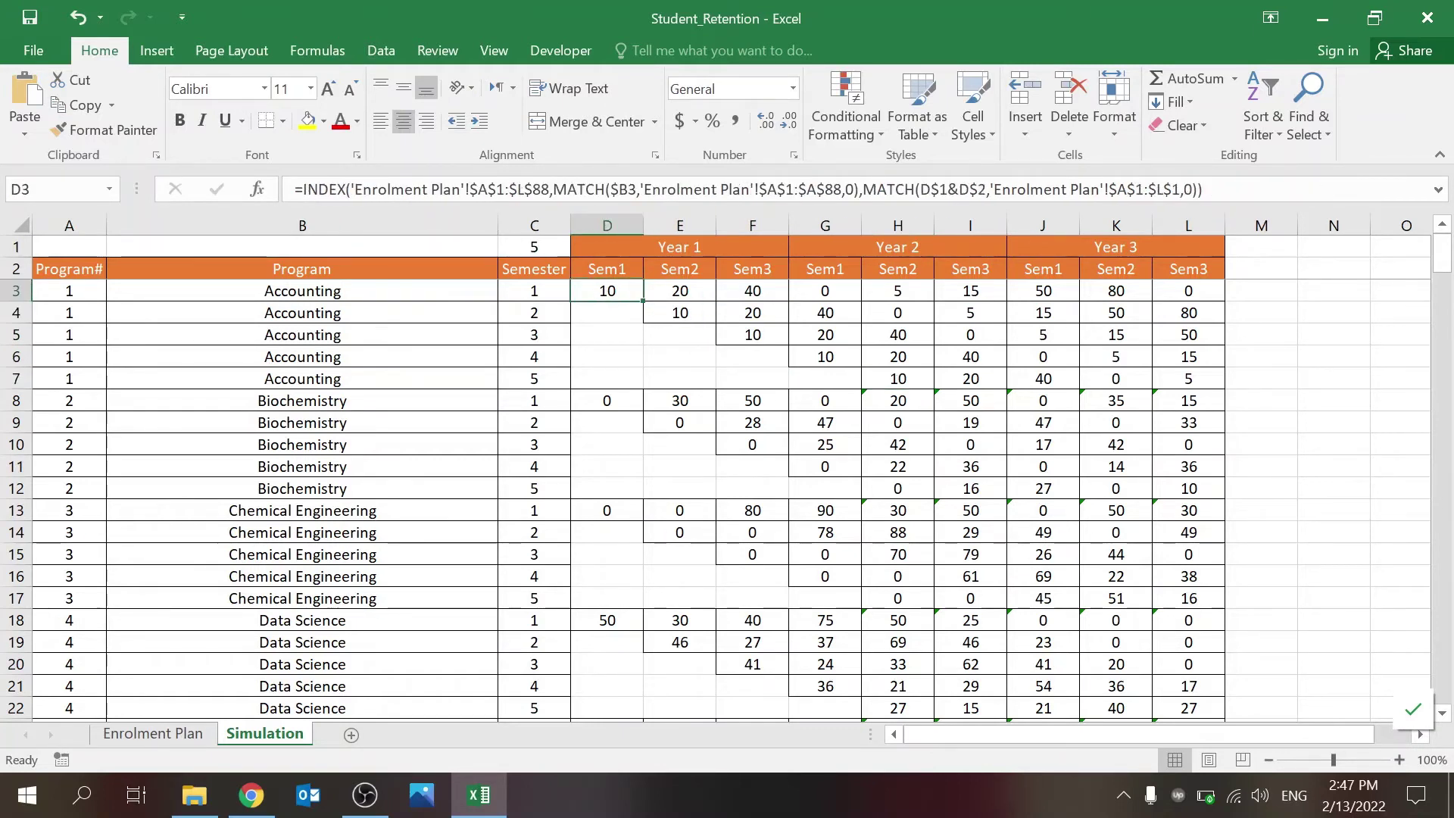
key("F2")
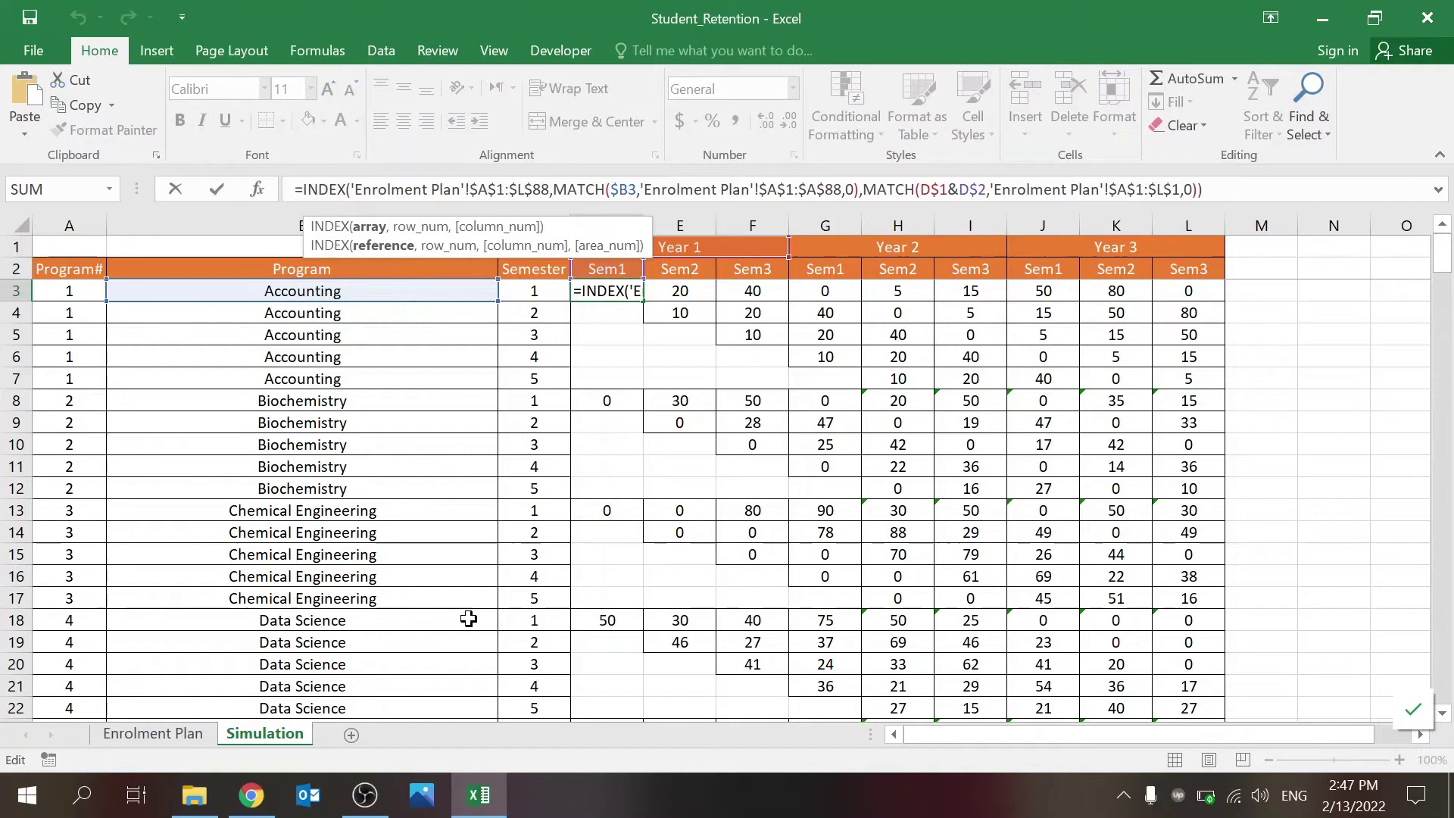
key("Escape")
key("ctrl+Page_Up")
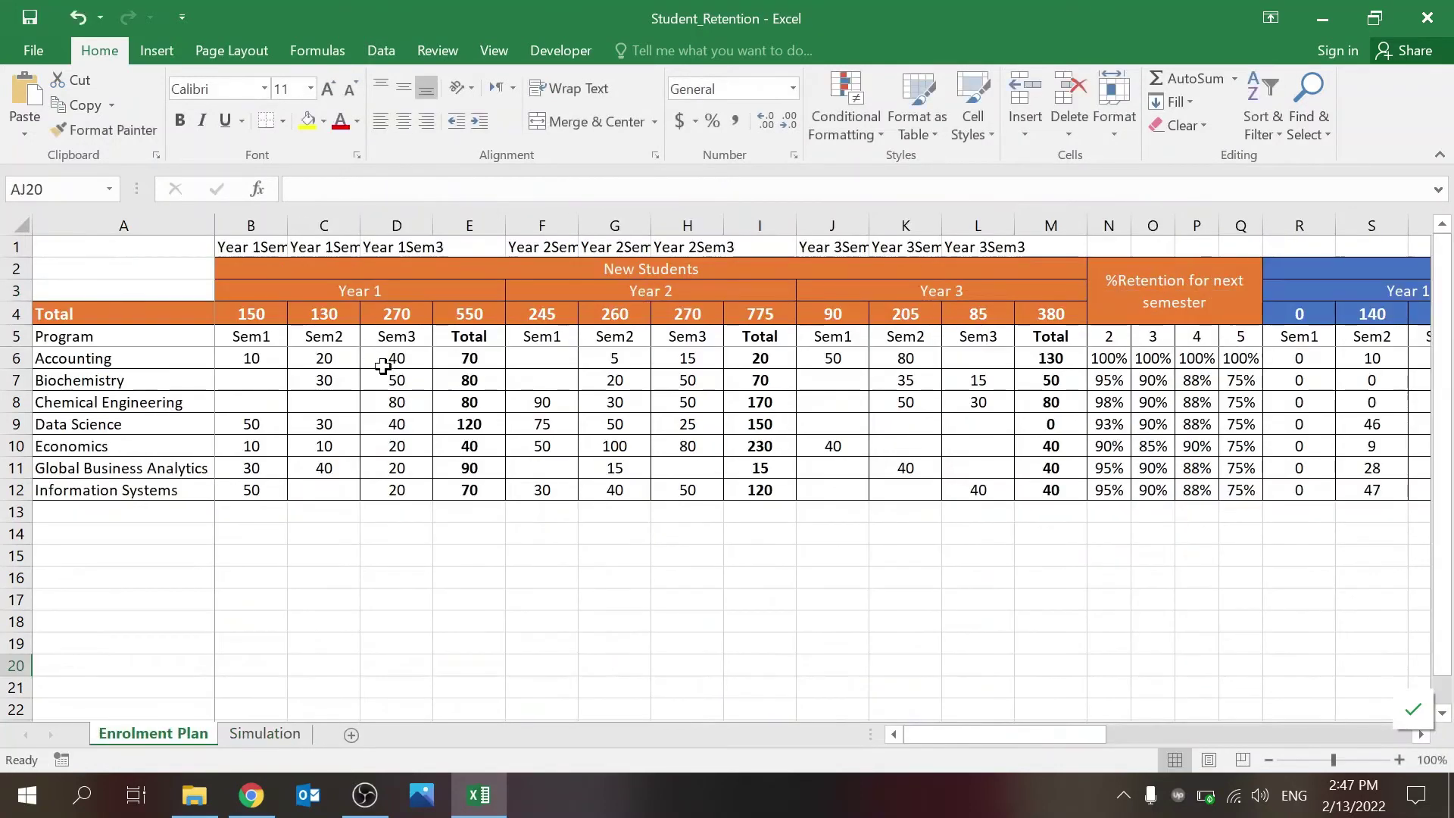
left_click(250, 226)
left_click(248, 246)
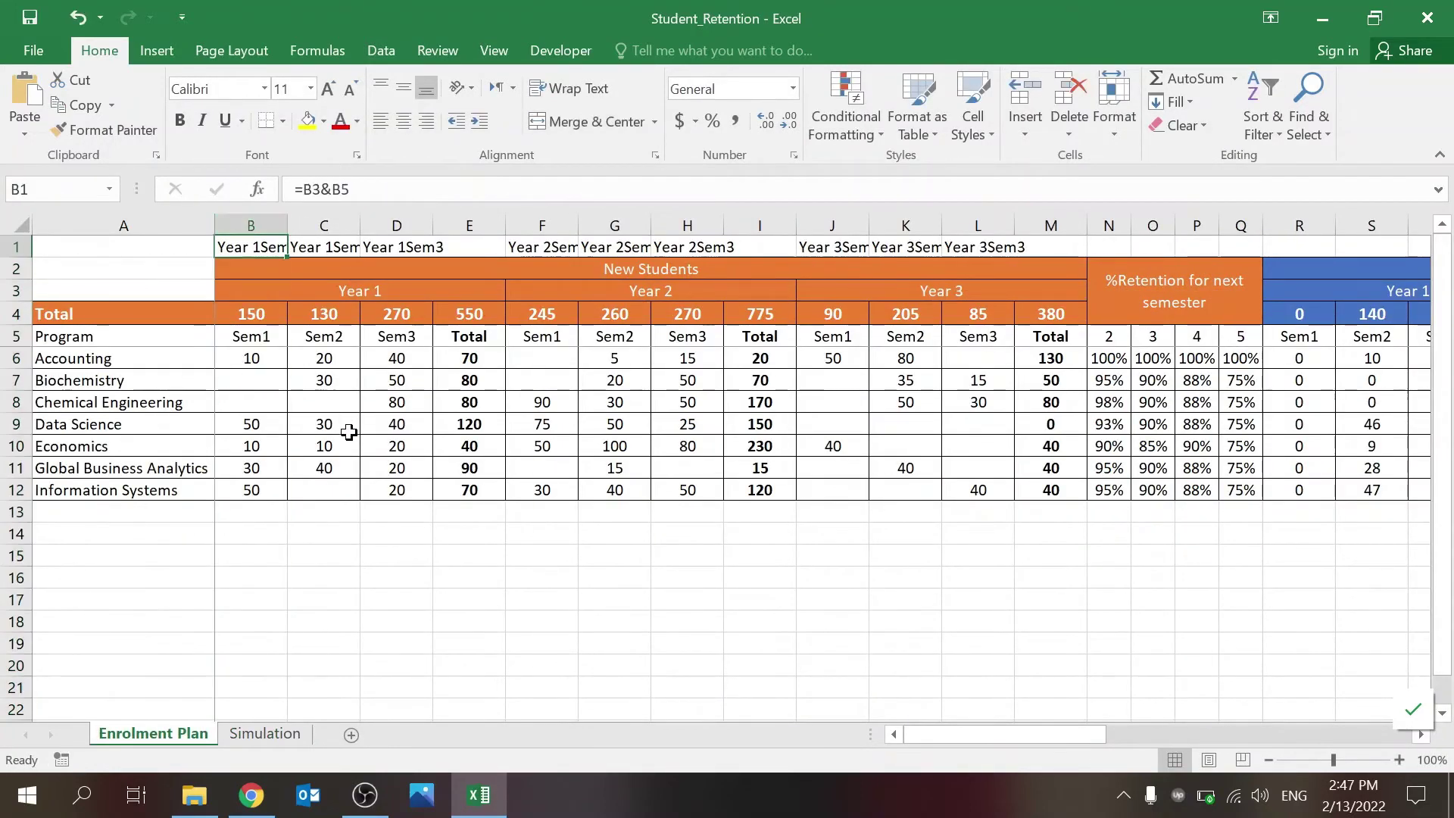
key("F2")
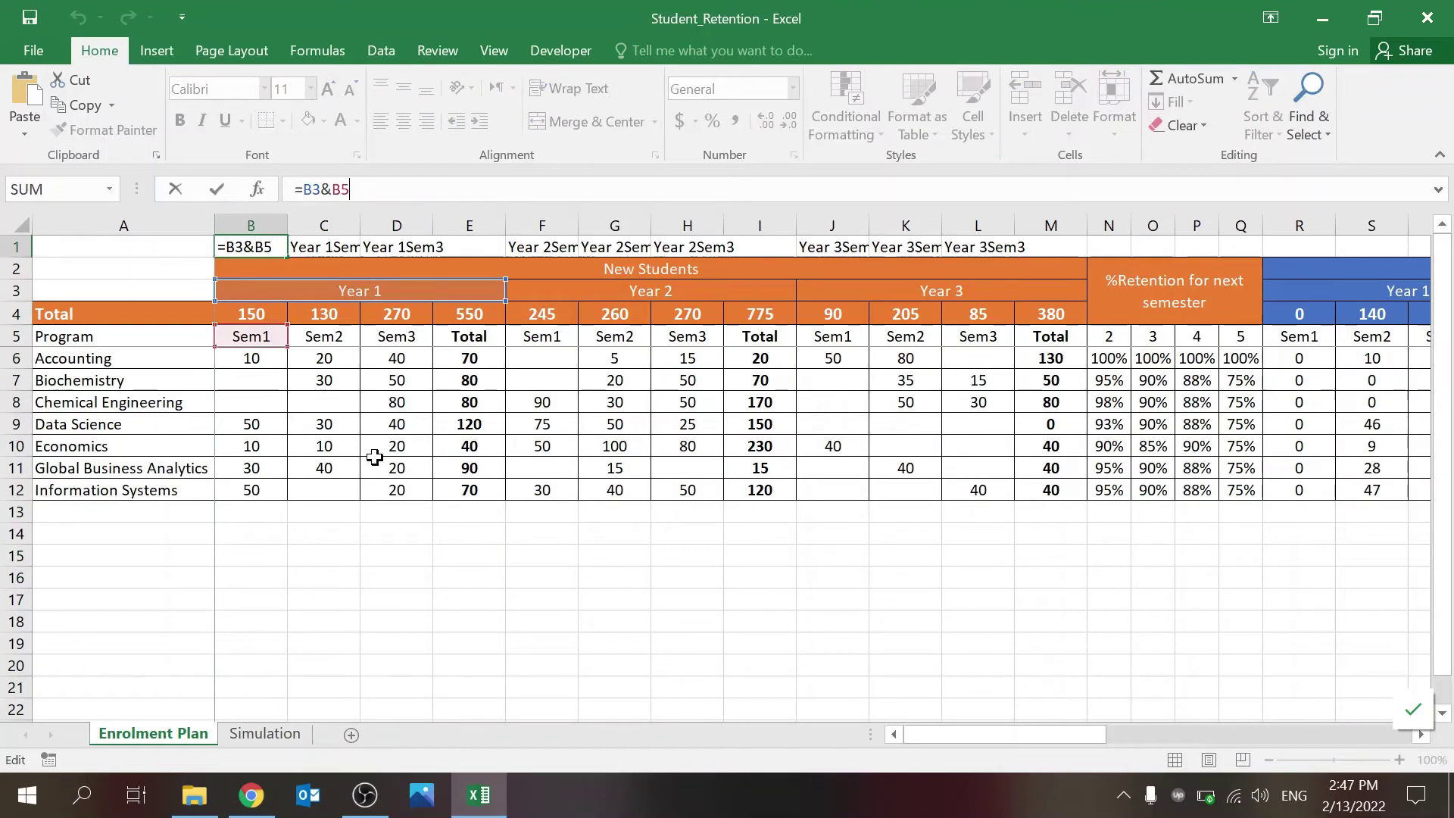
key("ctrl+Return")
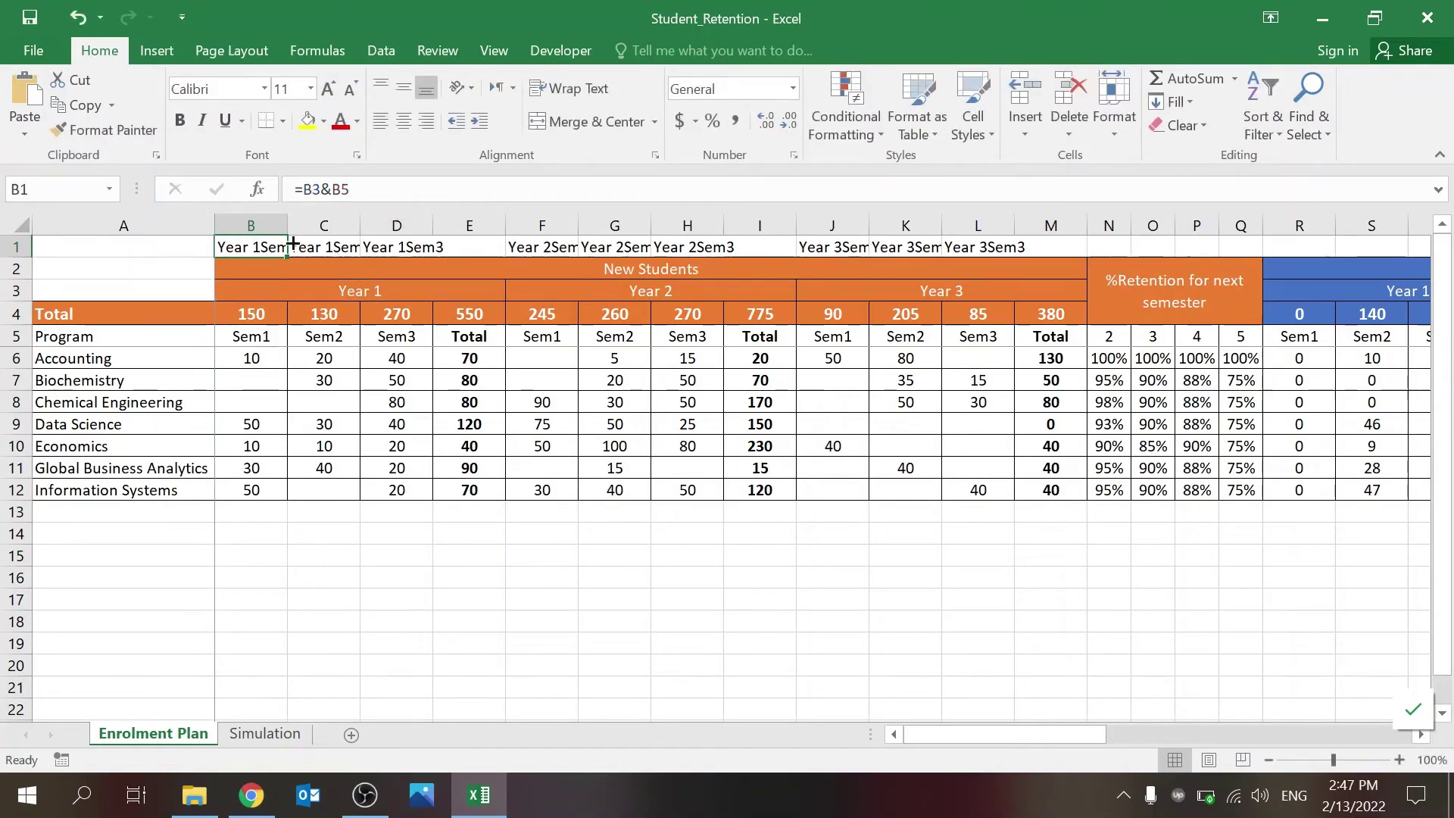
left_click(264, 733)
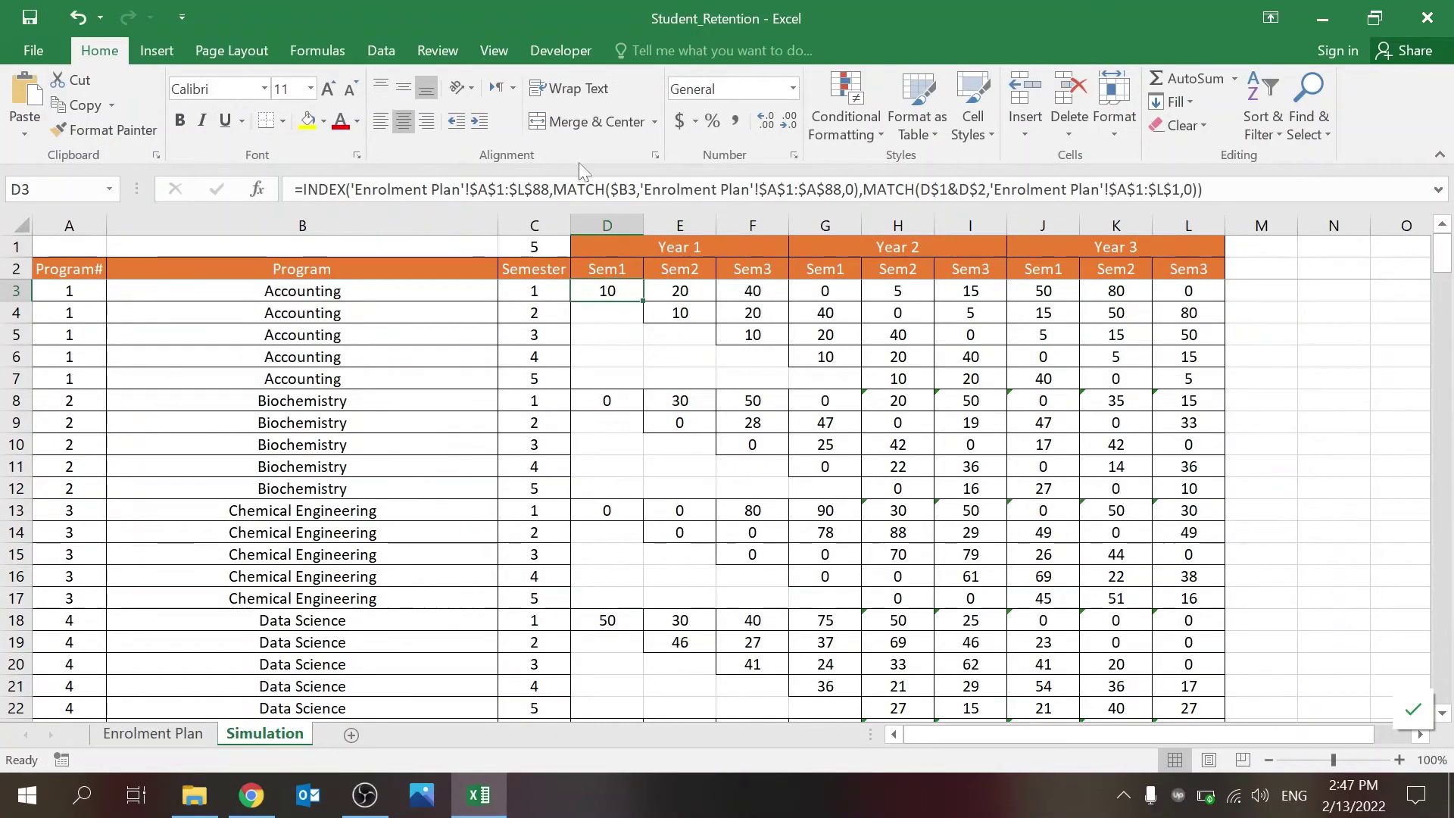
key("F2")
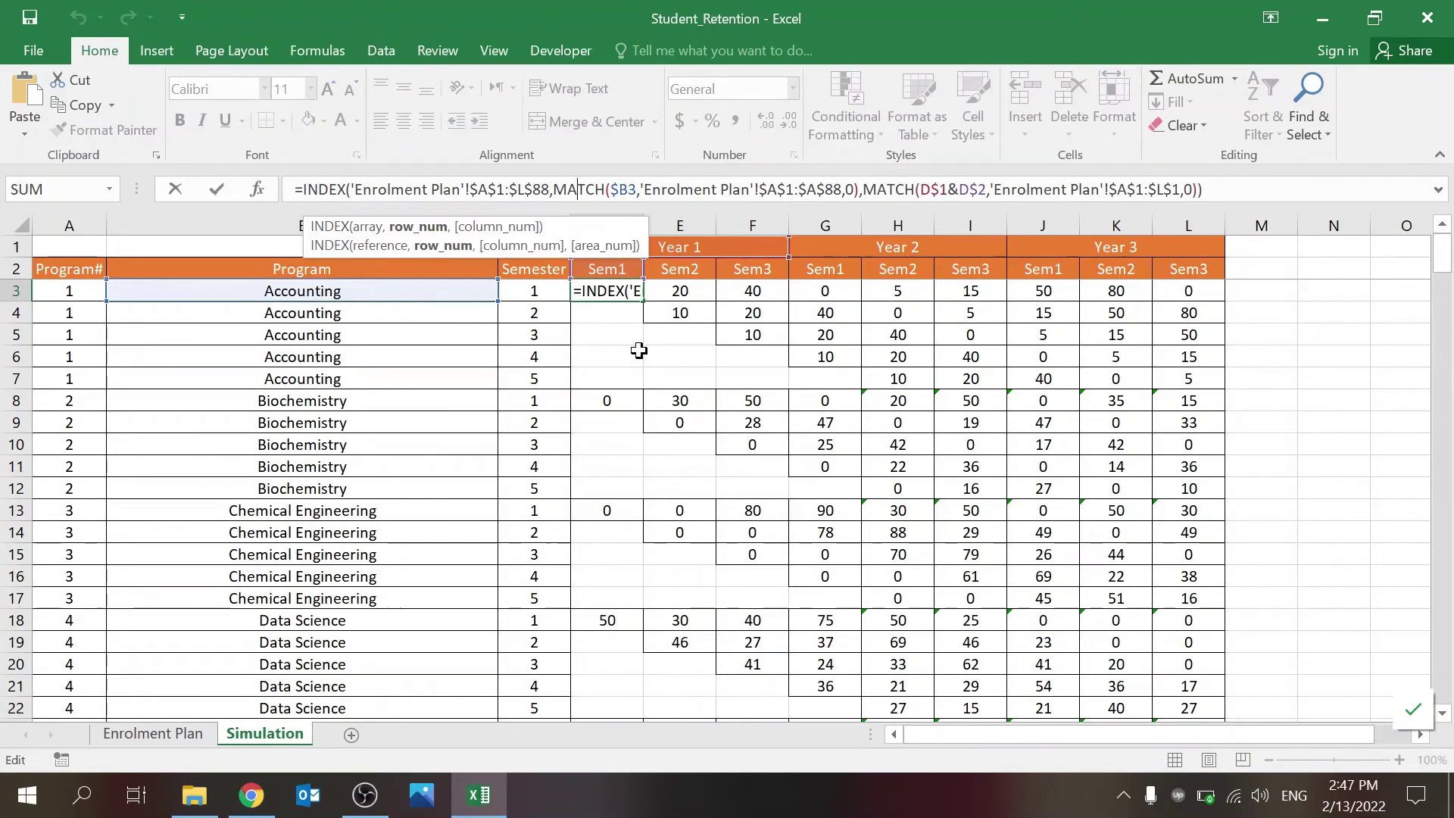
key("ctrl+Return")
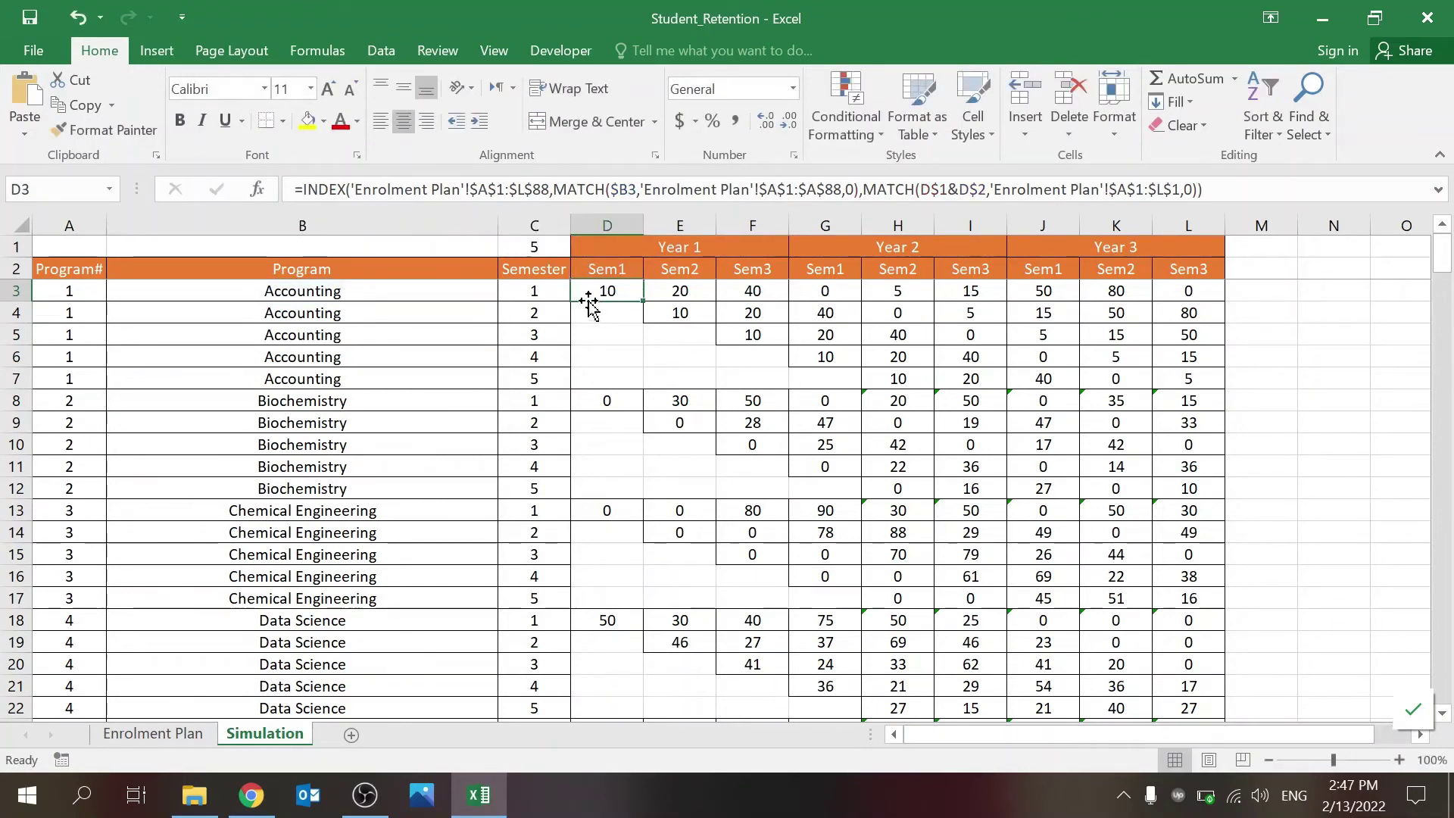
left_click(697, 317)
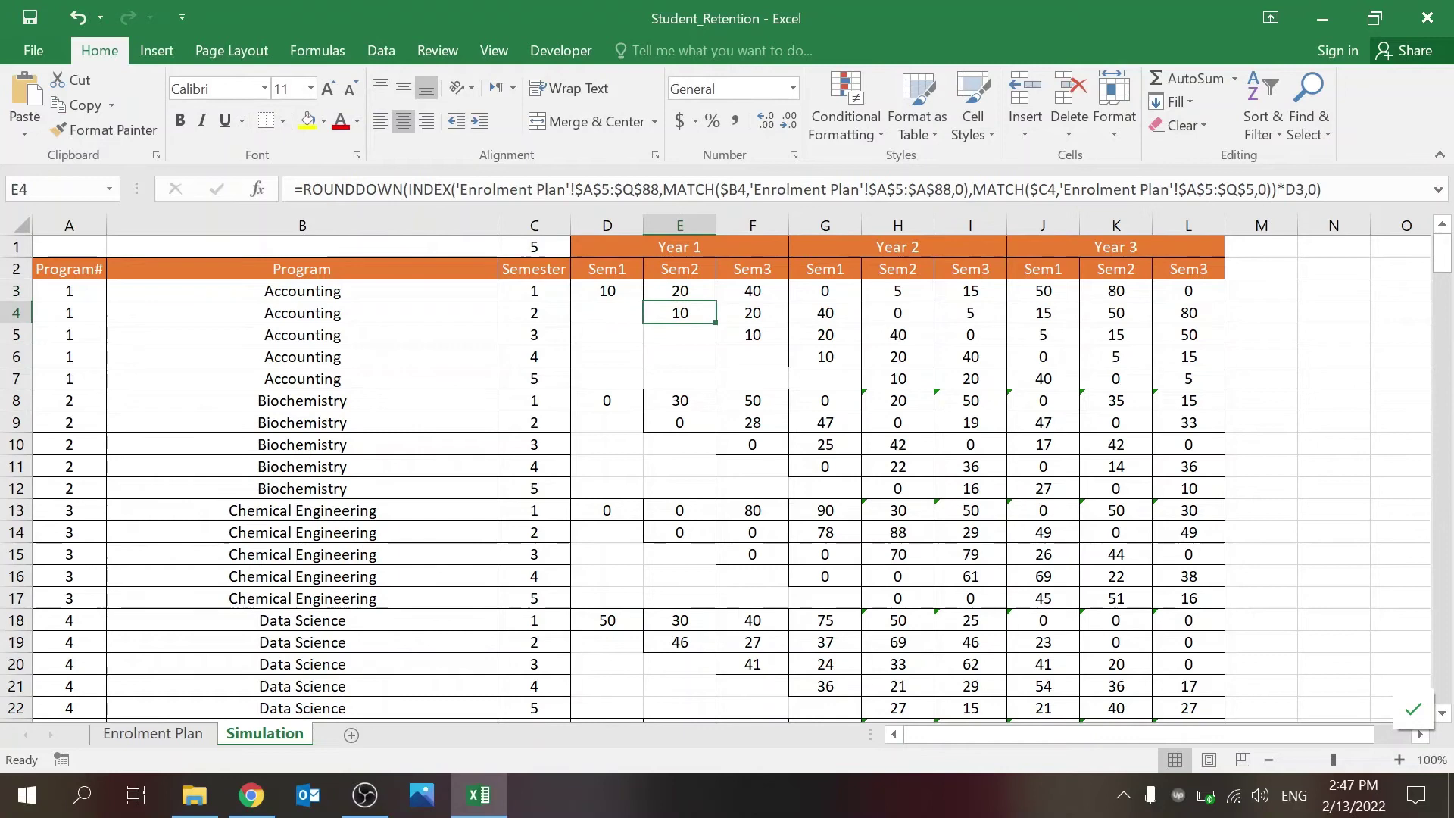
left_click(567, 190)
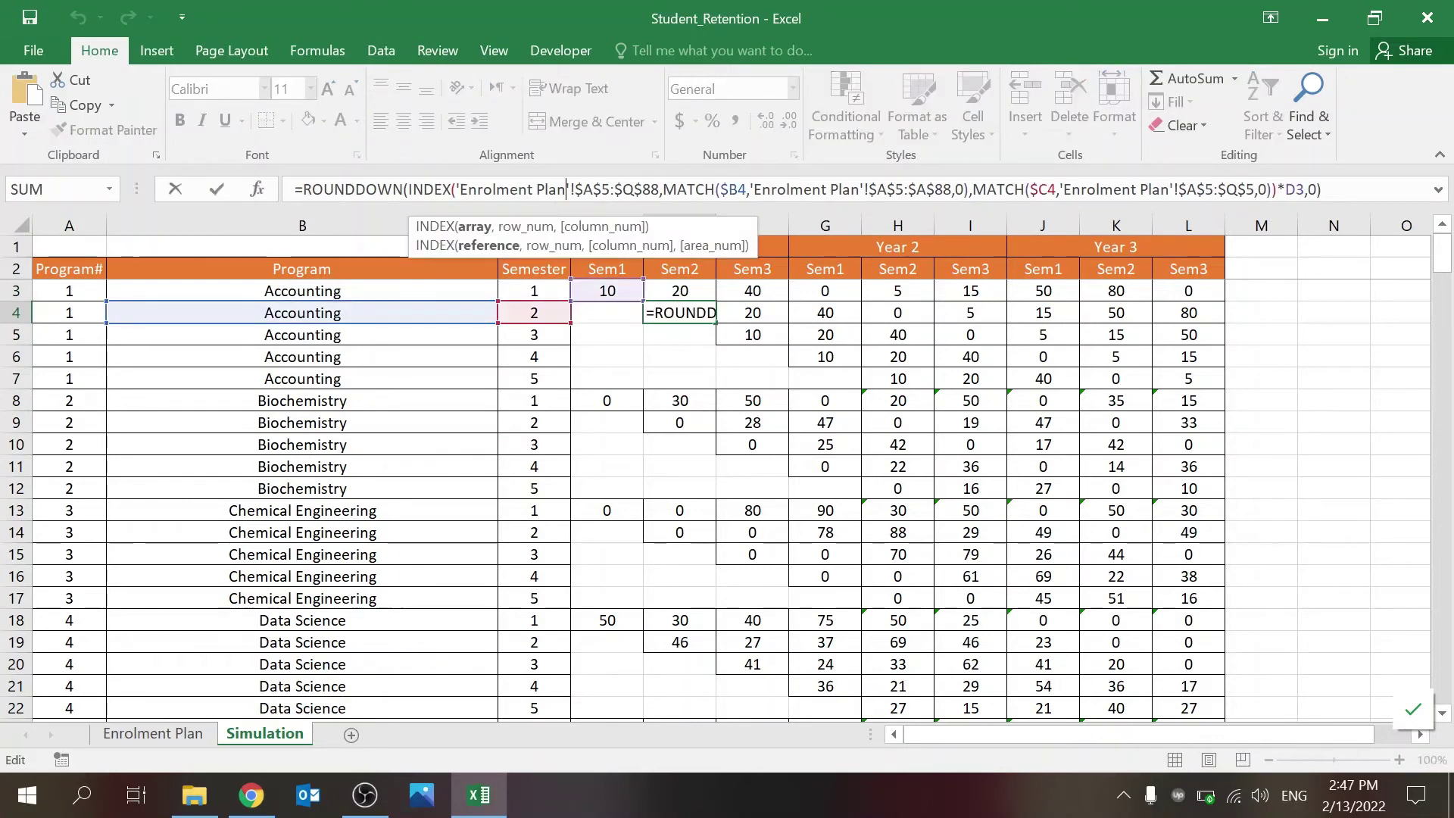
key("Escape")
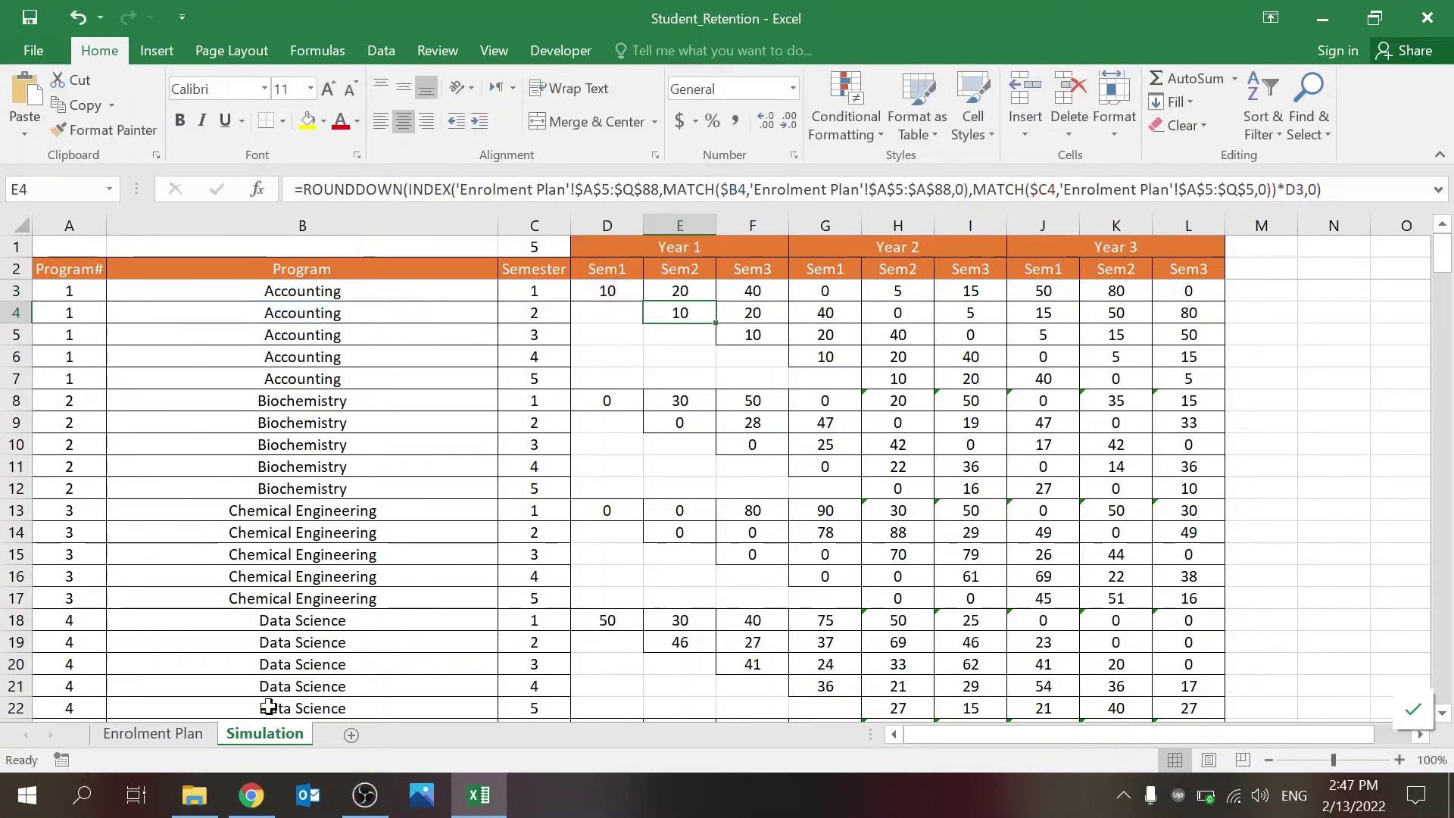
left_click(153, 733)
left_click(1181, 296)
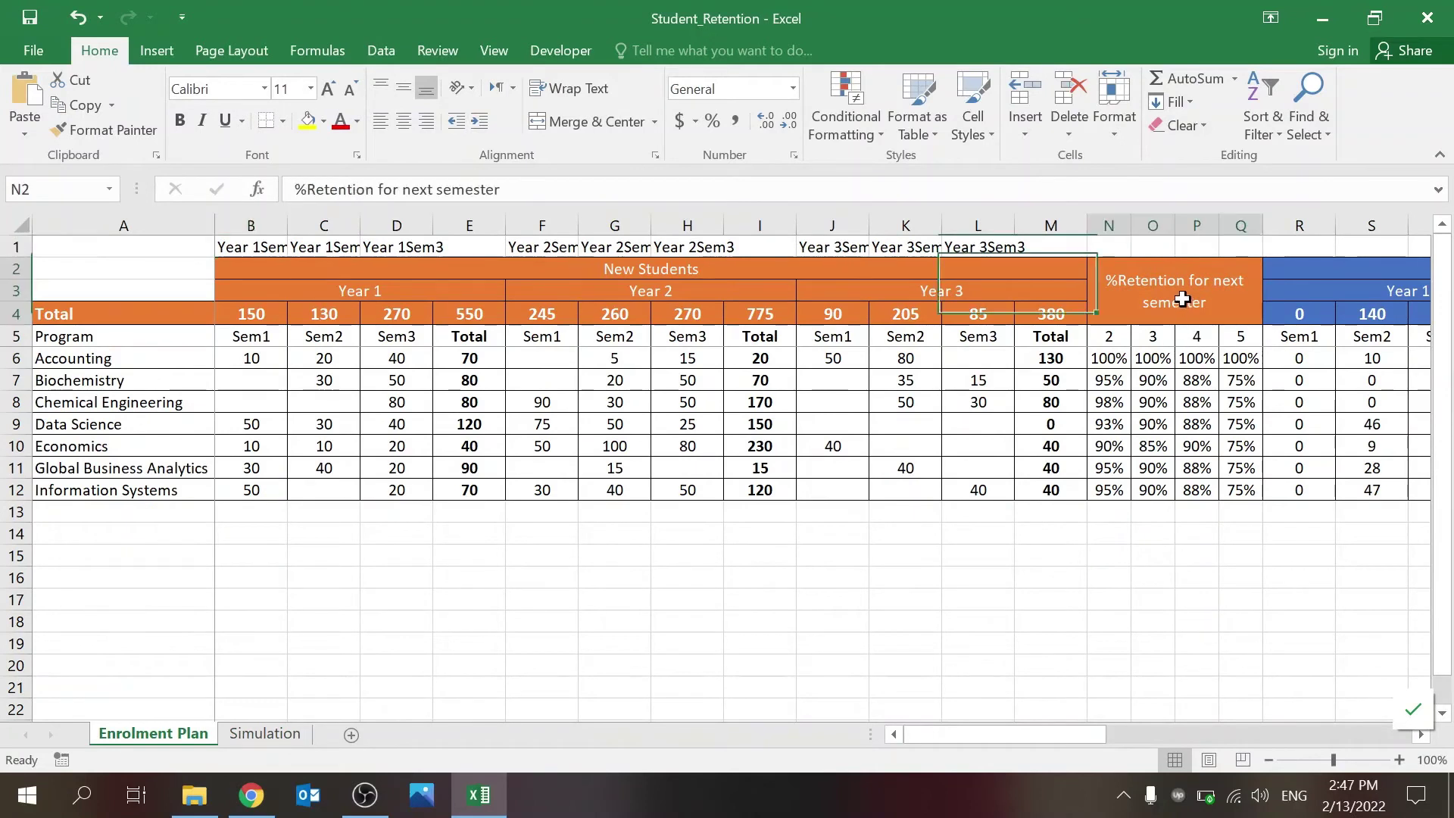
left_click(1149, 352)
left_click_drag(1127, 336, 1246, 338)
left_click_drag(77, 338, 83, 488)
left_click(261, 733)
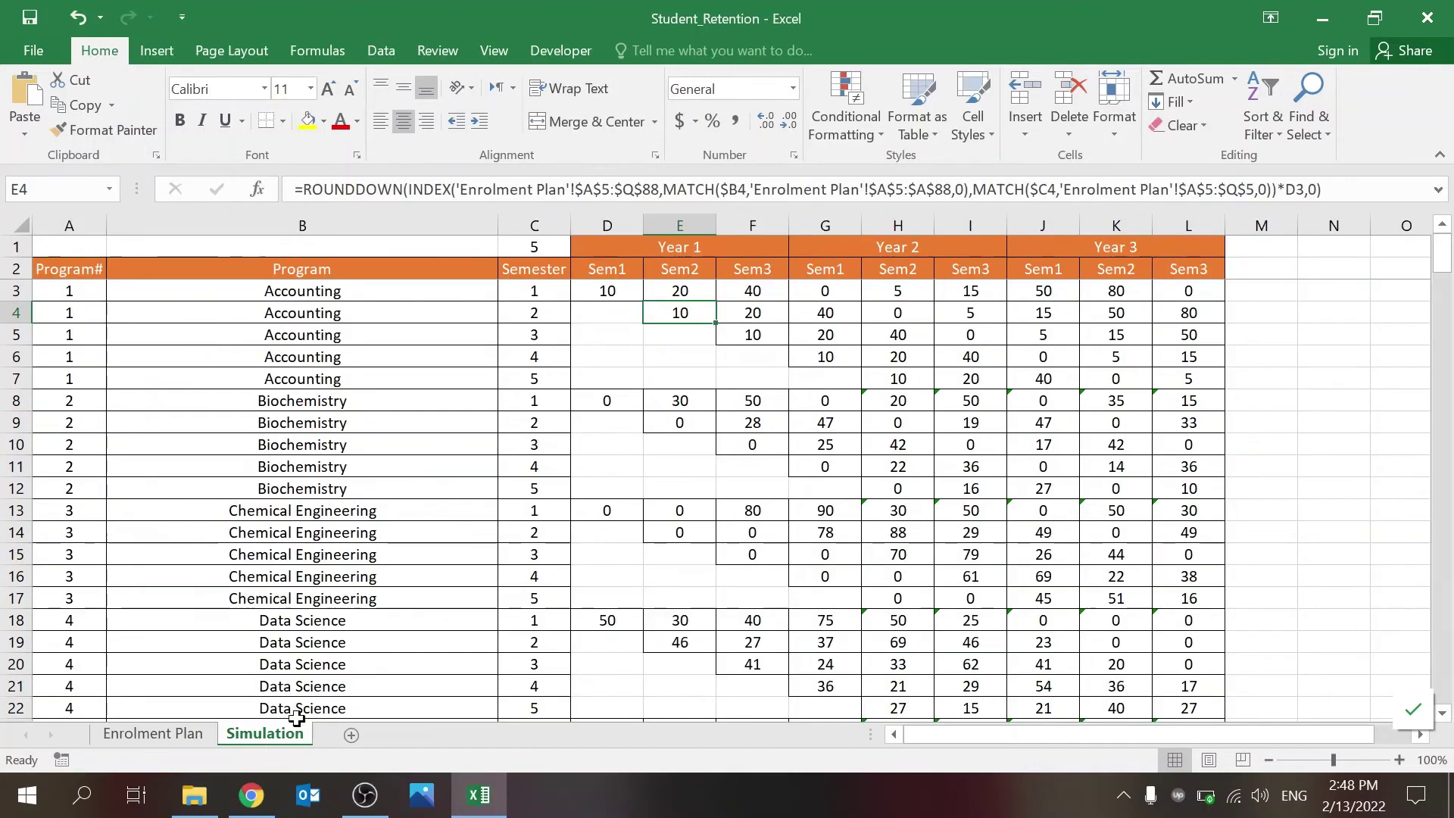
left_click(443, 189)
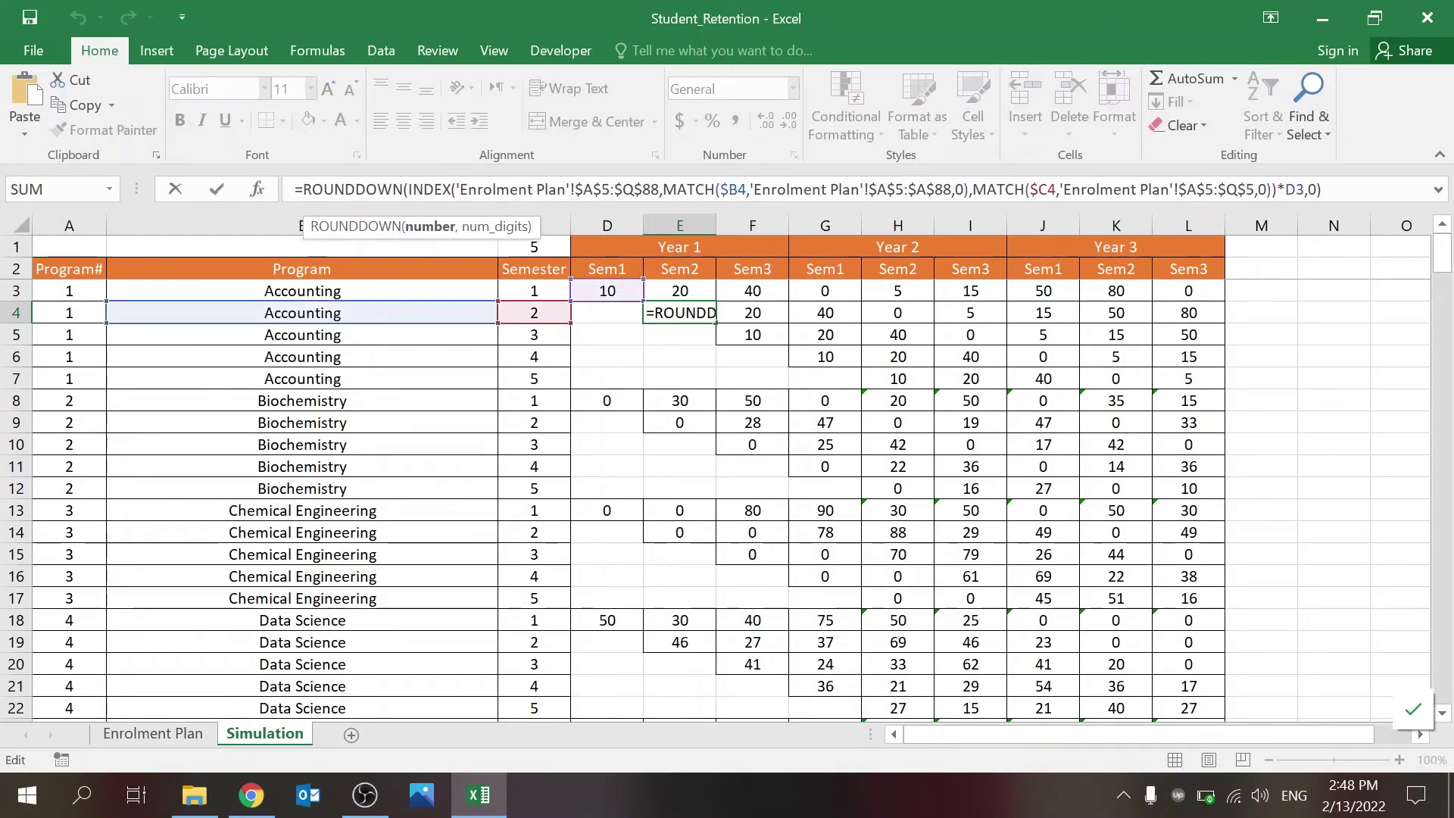
left_click(1297, 189)
key("ctrl+Return")
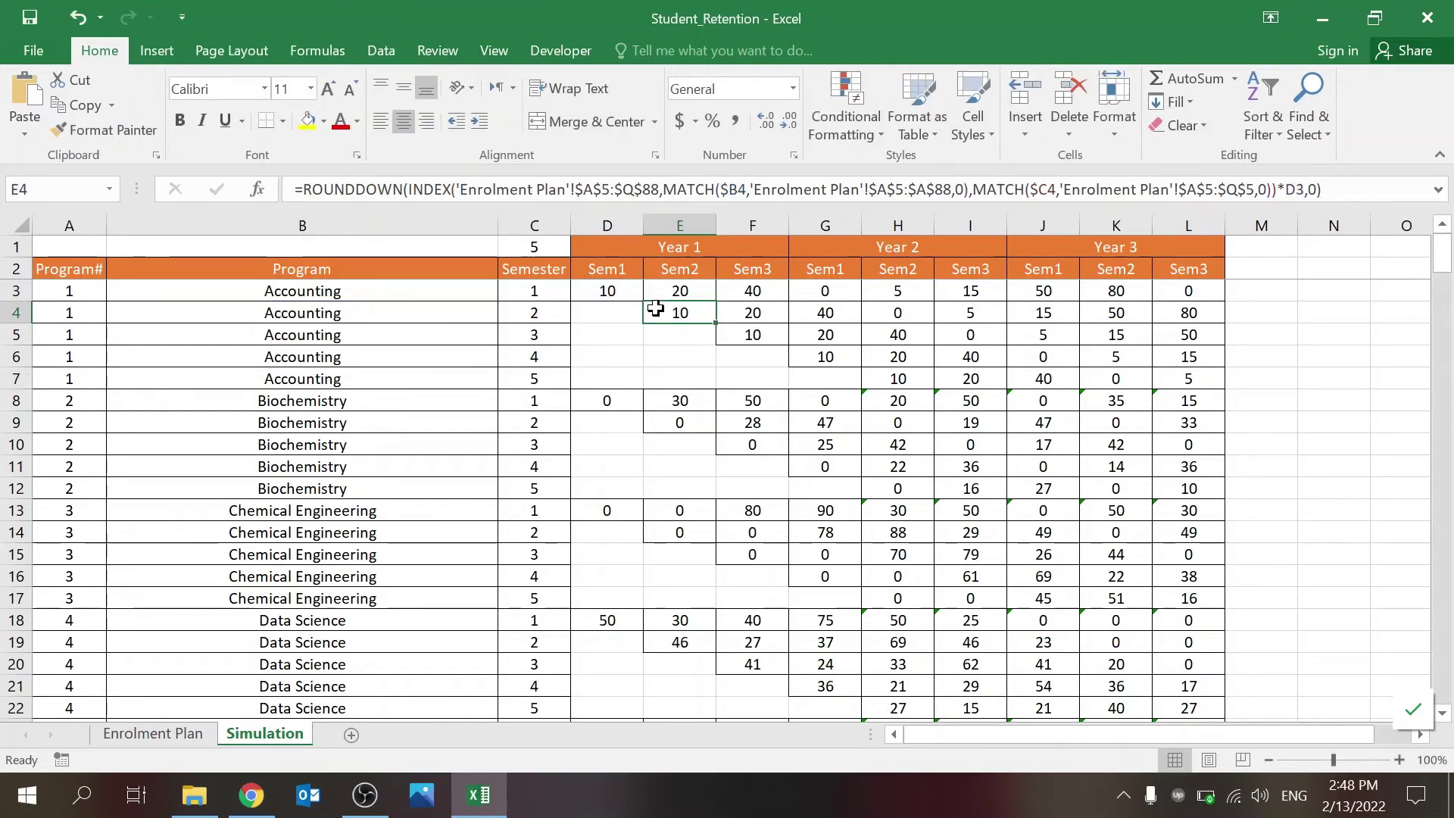
left_click(734, 329)
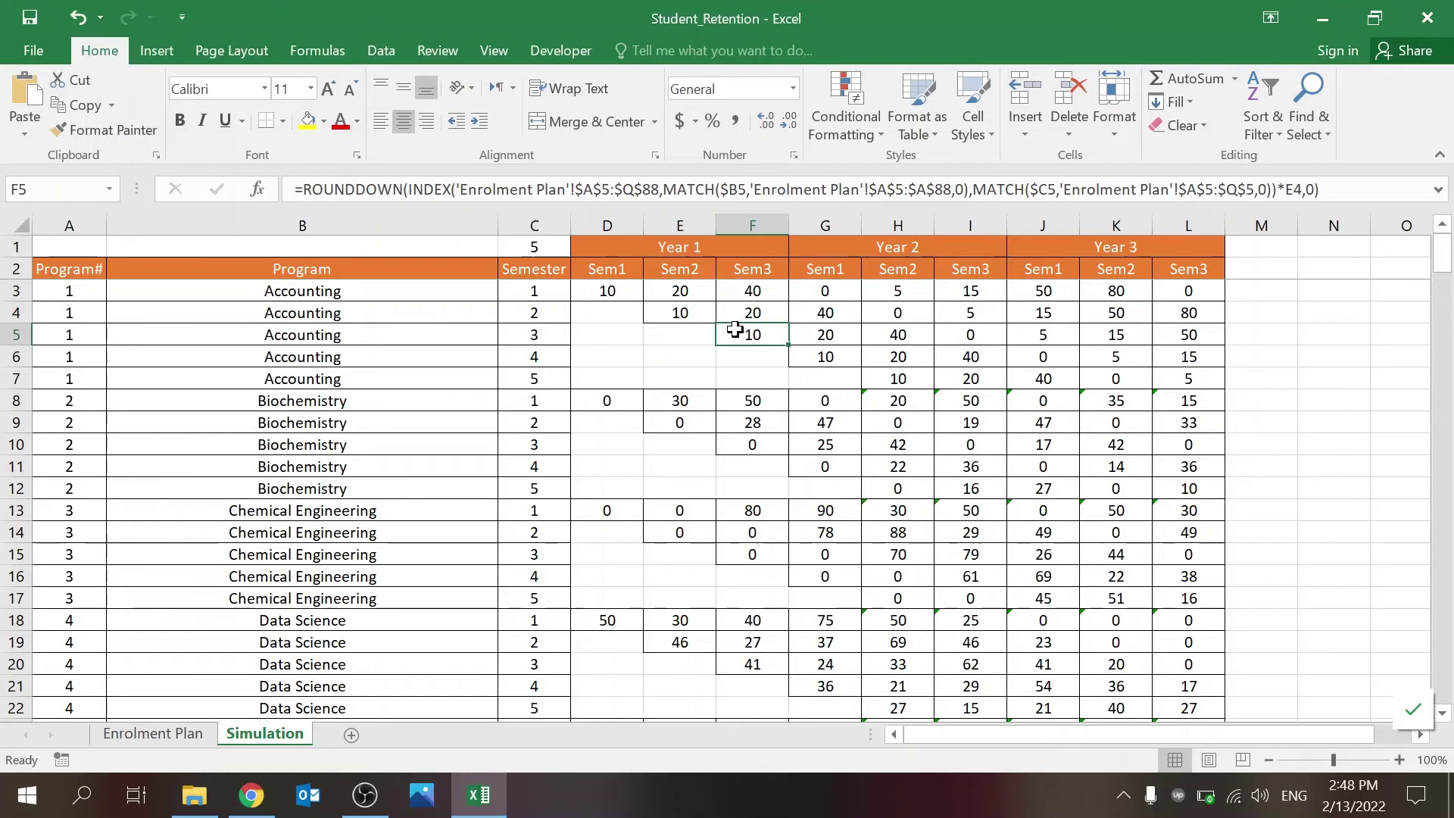
left_click(811, 362)
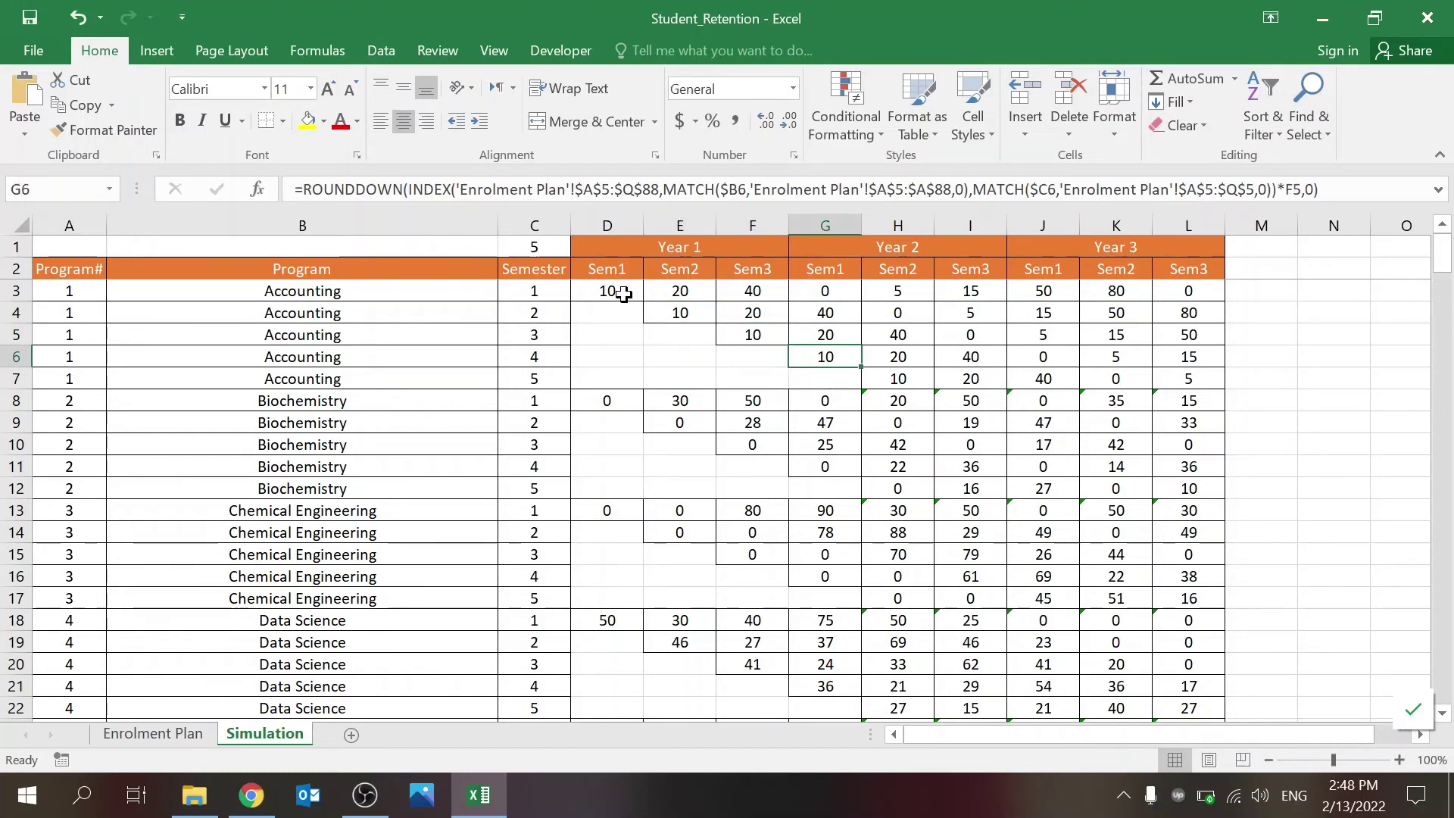
left_click(657, 292)
left_click(666, 309)
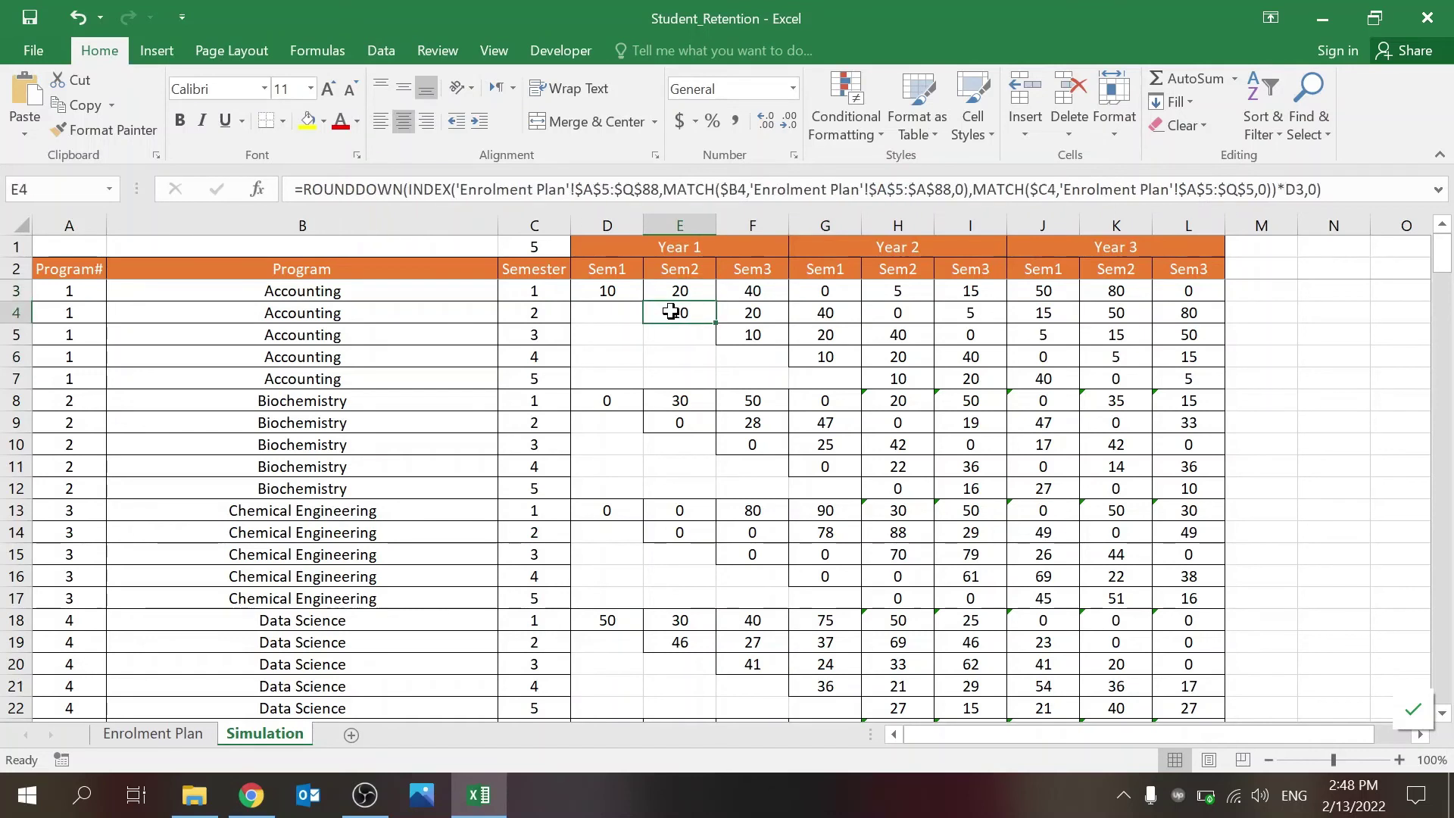
left_click(633, 298)
left_click(743, 333)
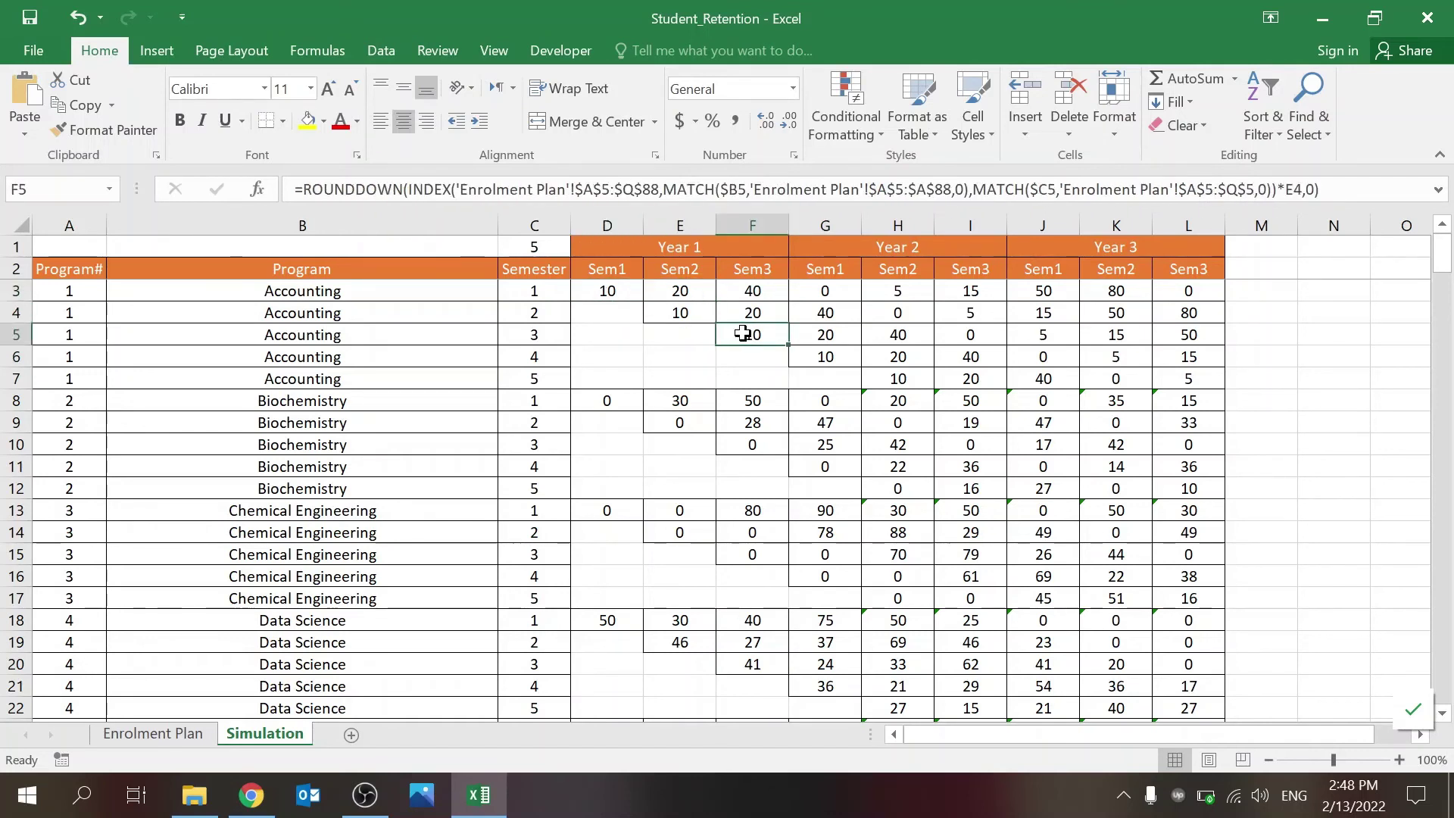
left_click(827, 355)
key("F2")
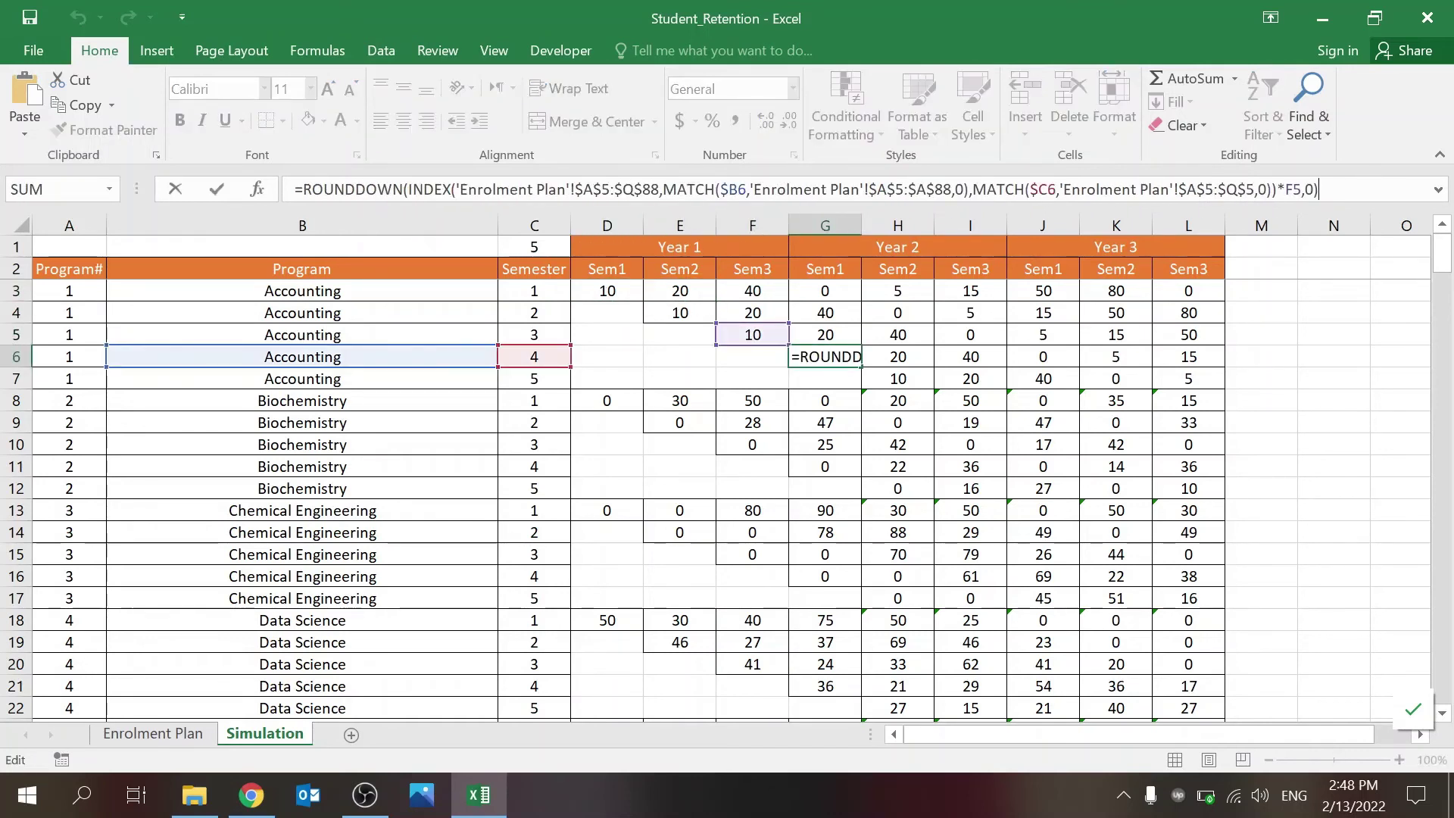
key("Escape")
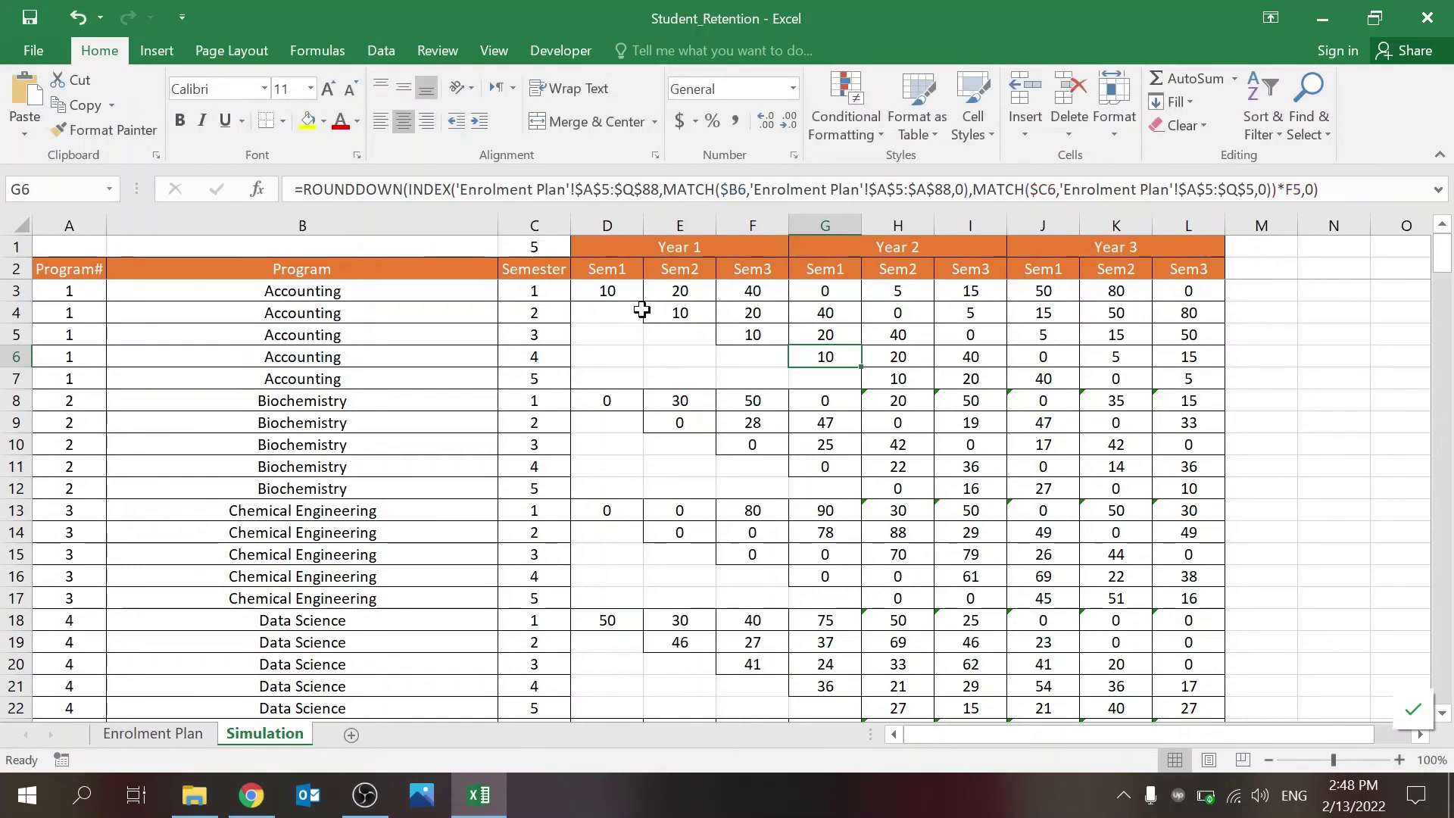
left_click_drag(641, 310, 1189, 379)
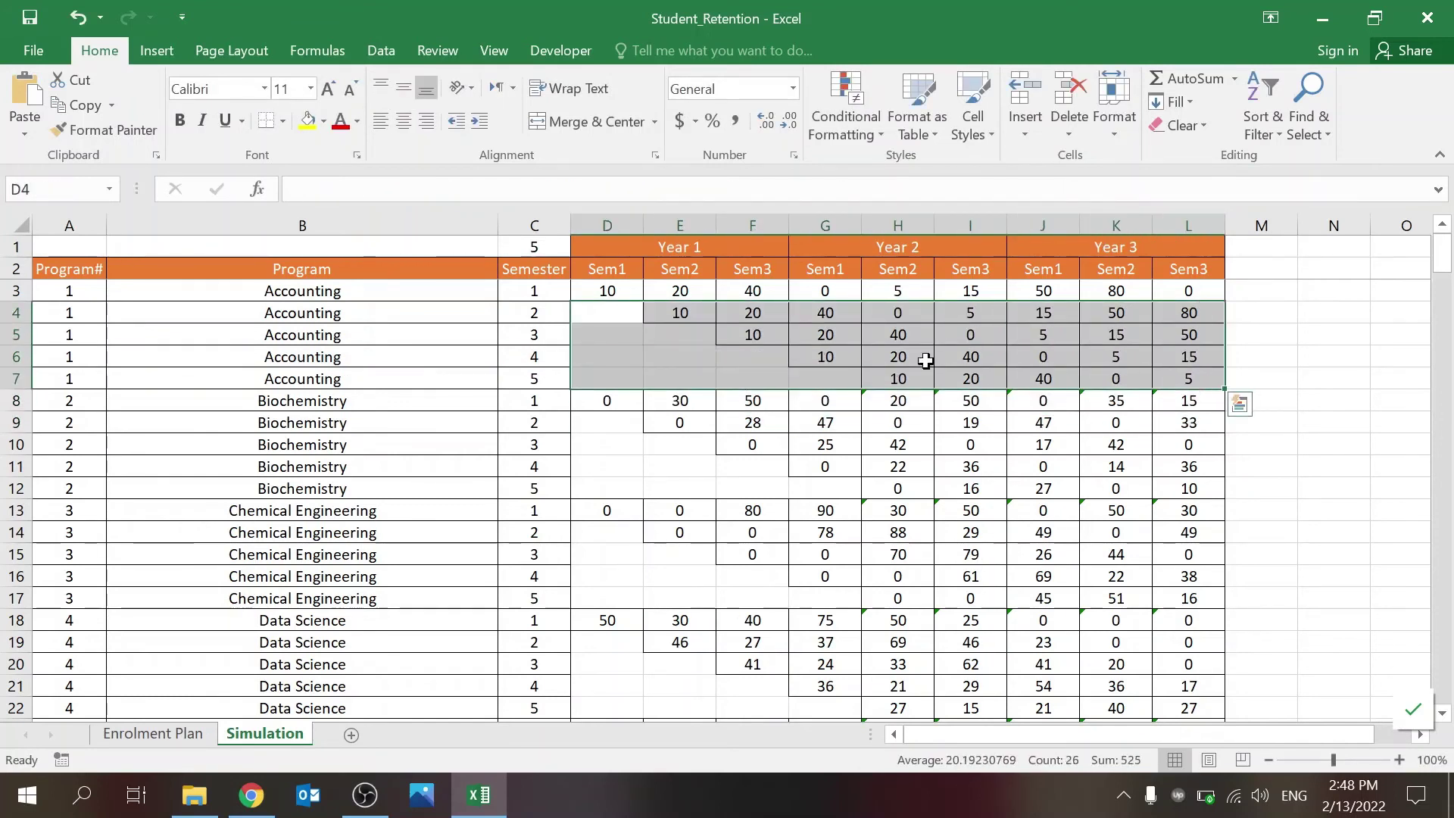
left_click_drag(617, 291, 1189, 293)
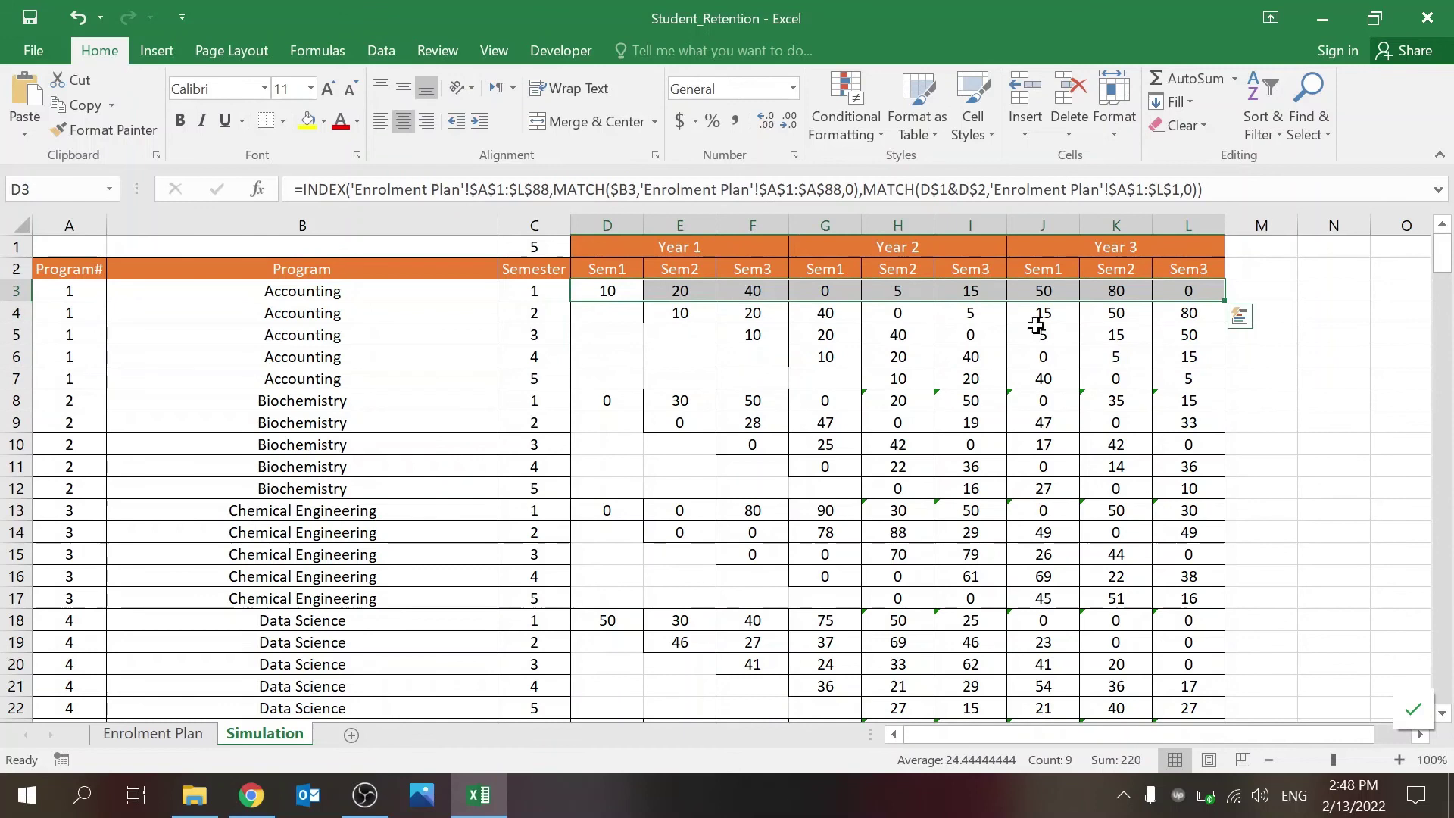
left_click(619, 405)
left_click(666, 400)
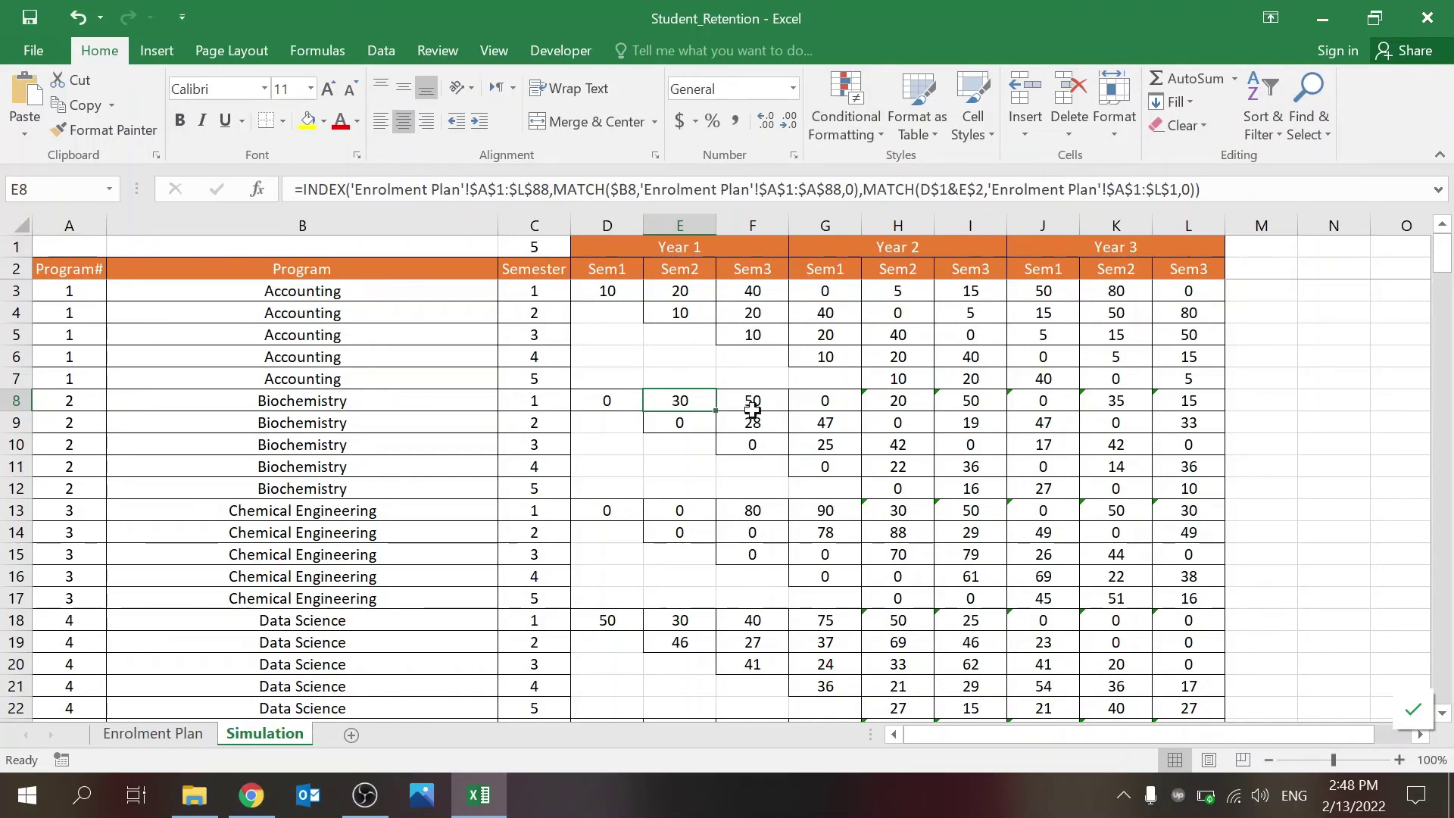
- Compare Enrolment Plan's Accounting intake in B6 with Simulation's row 3 values D3:L3
left_click(152, 733)
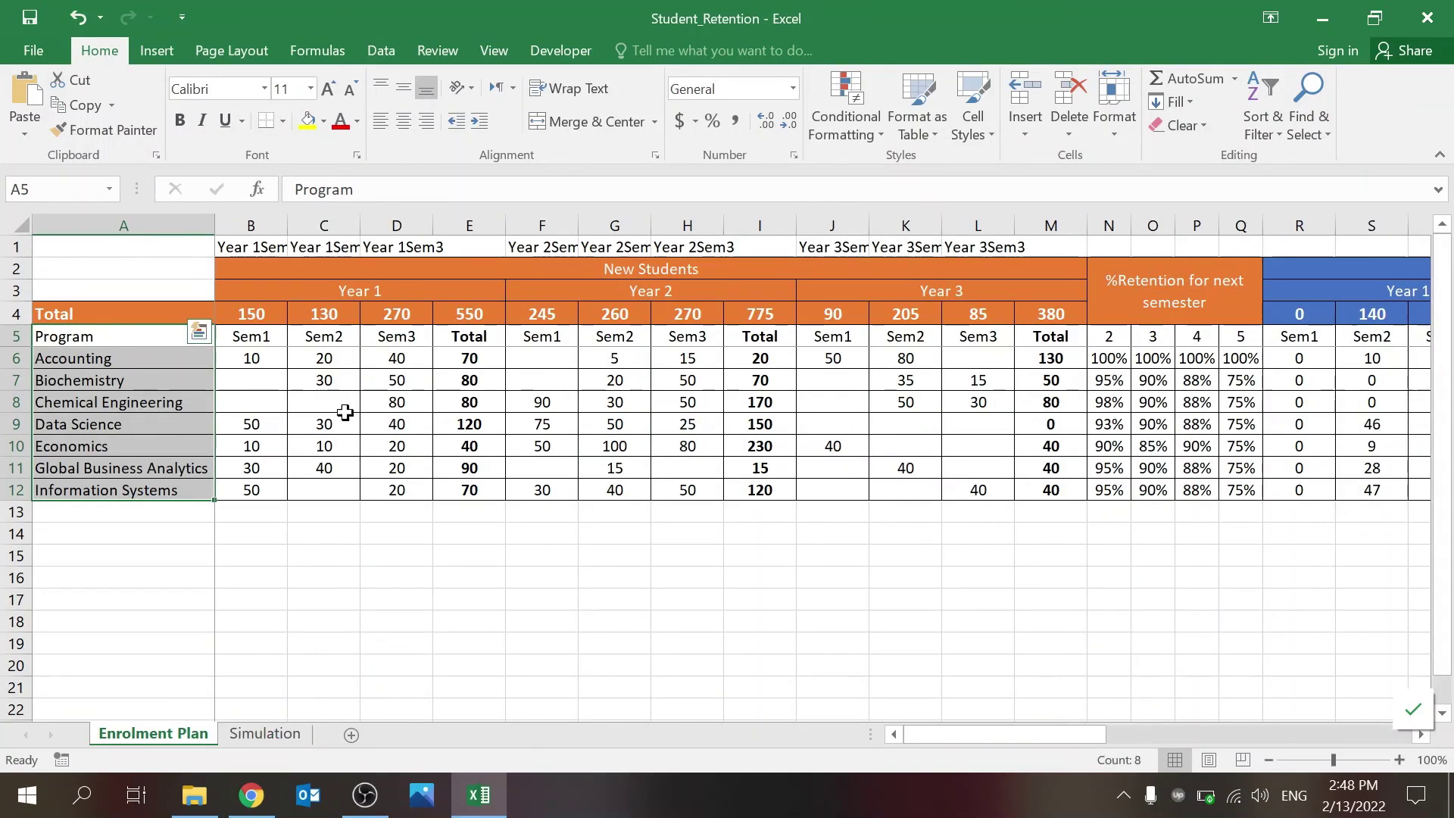
left_click(252, 358)
left_click(265, 733)
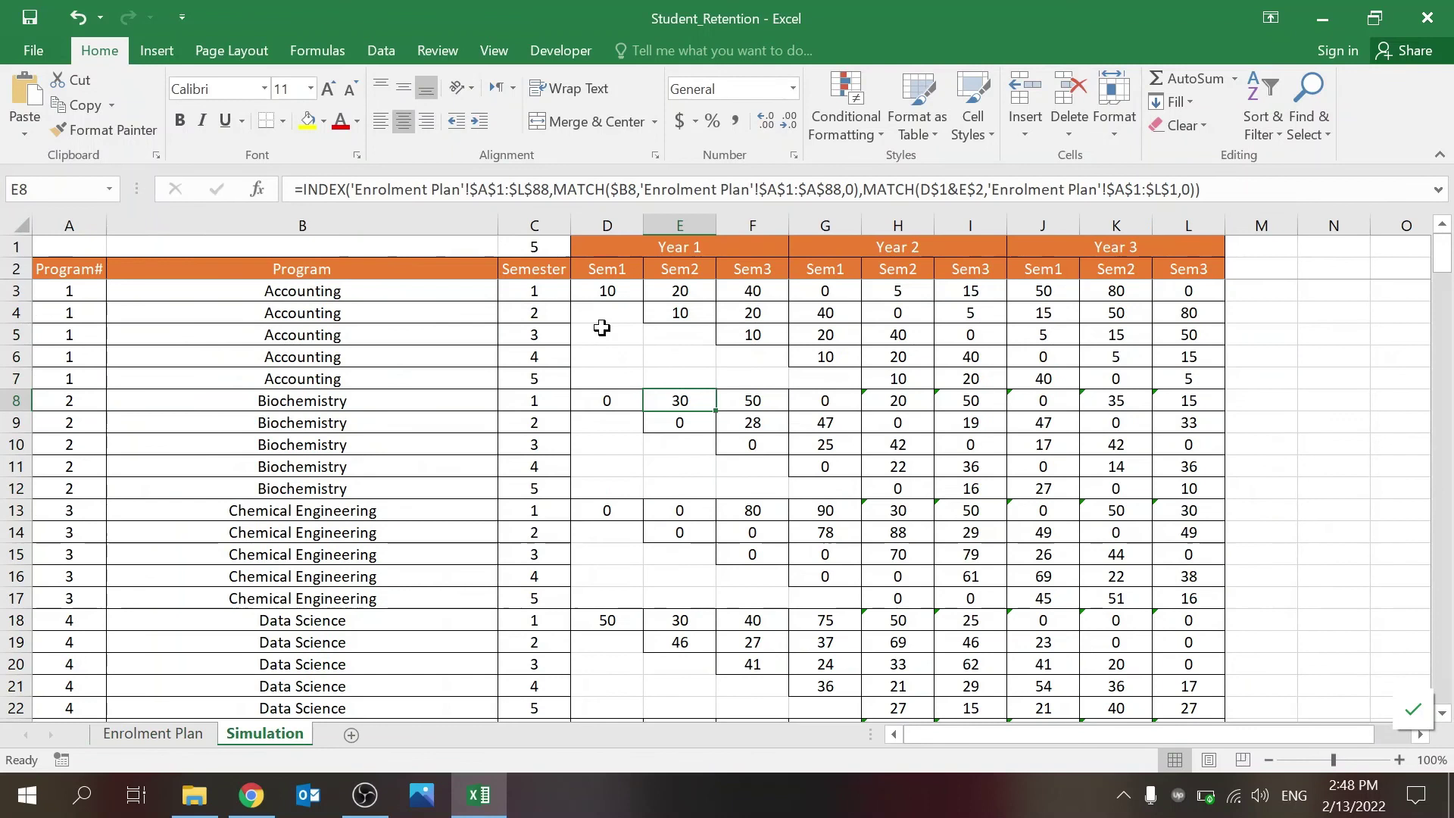
left_click_drag(610, 292, 1202, 295)
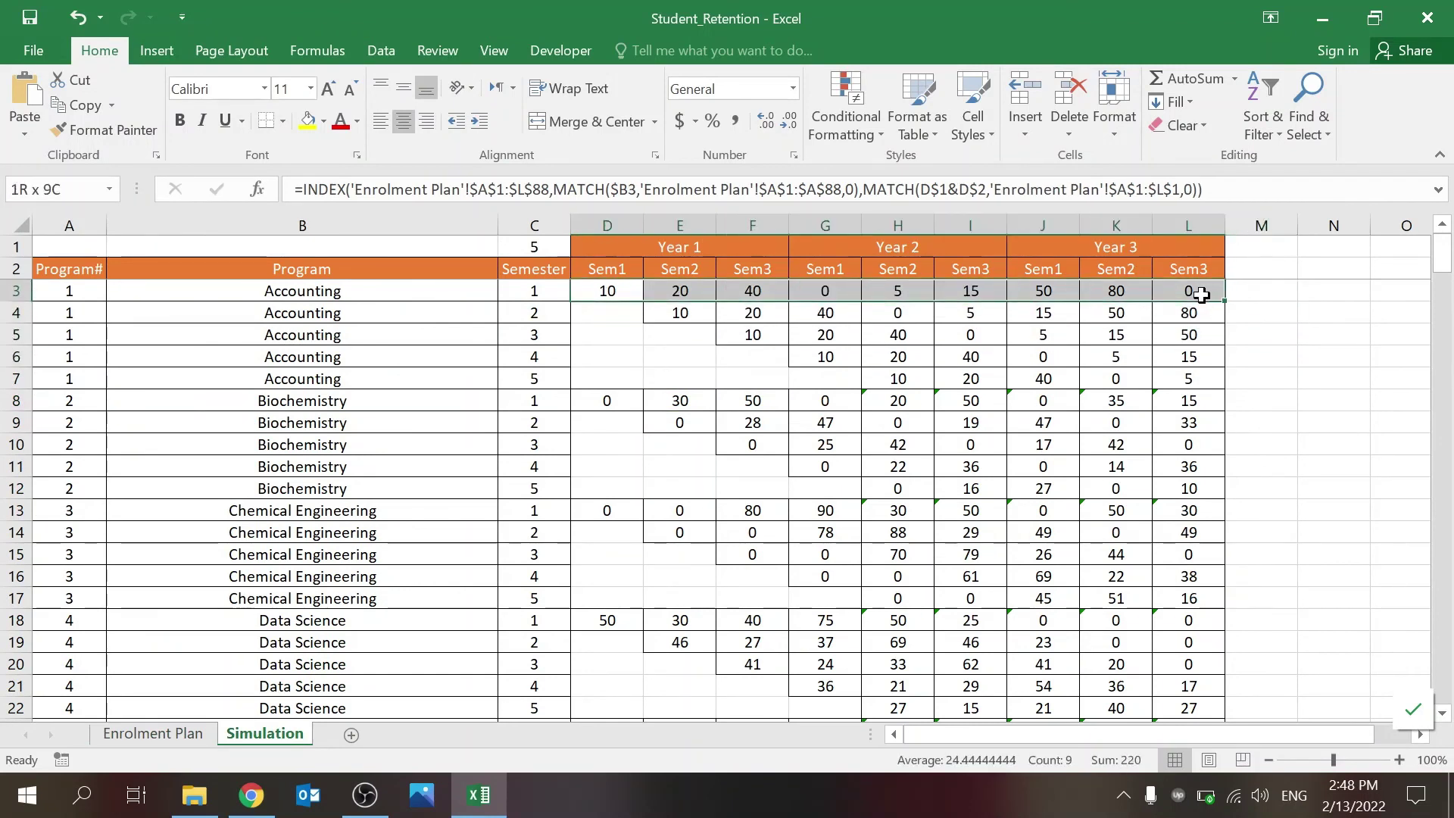
left_click(674, 333)
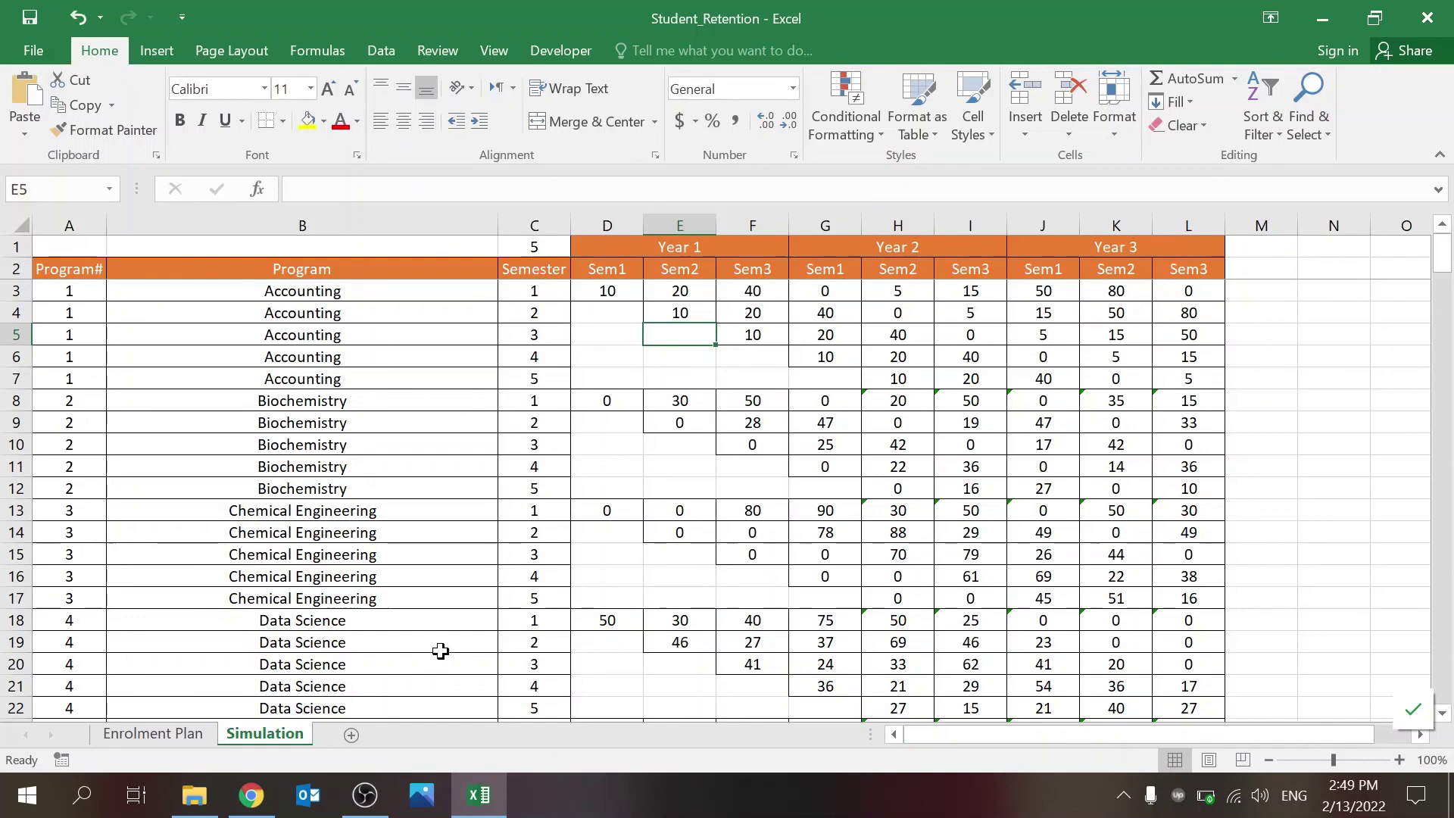
left_click(152, 733)
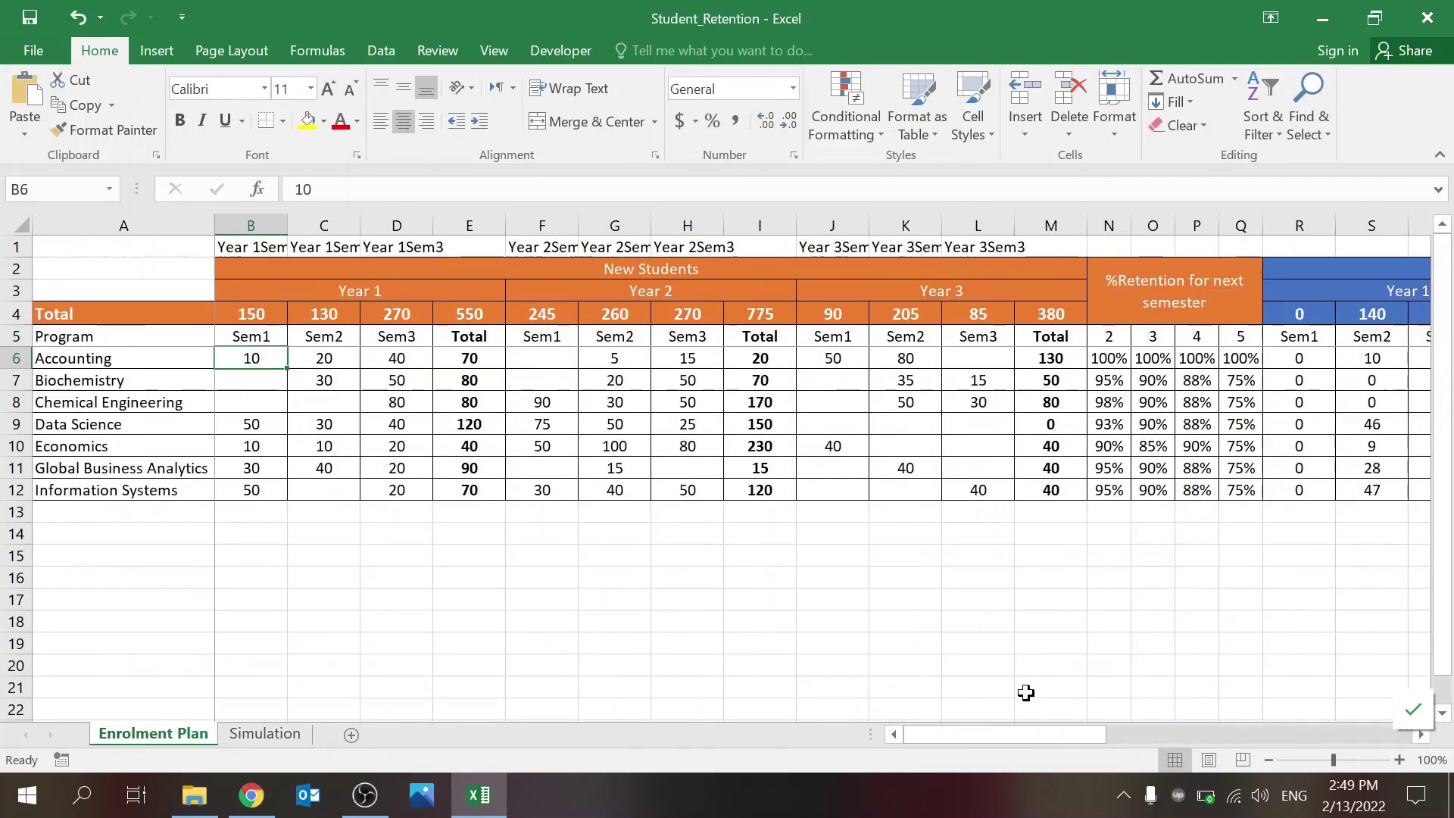
left_click_drag(960, 730, 461, 529)
left_click(461, 529)
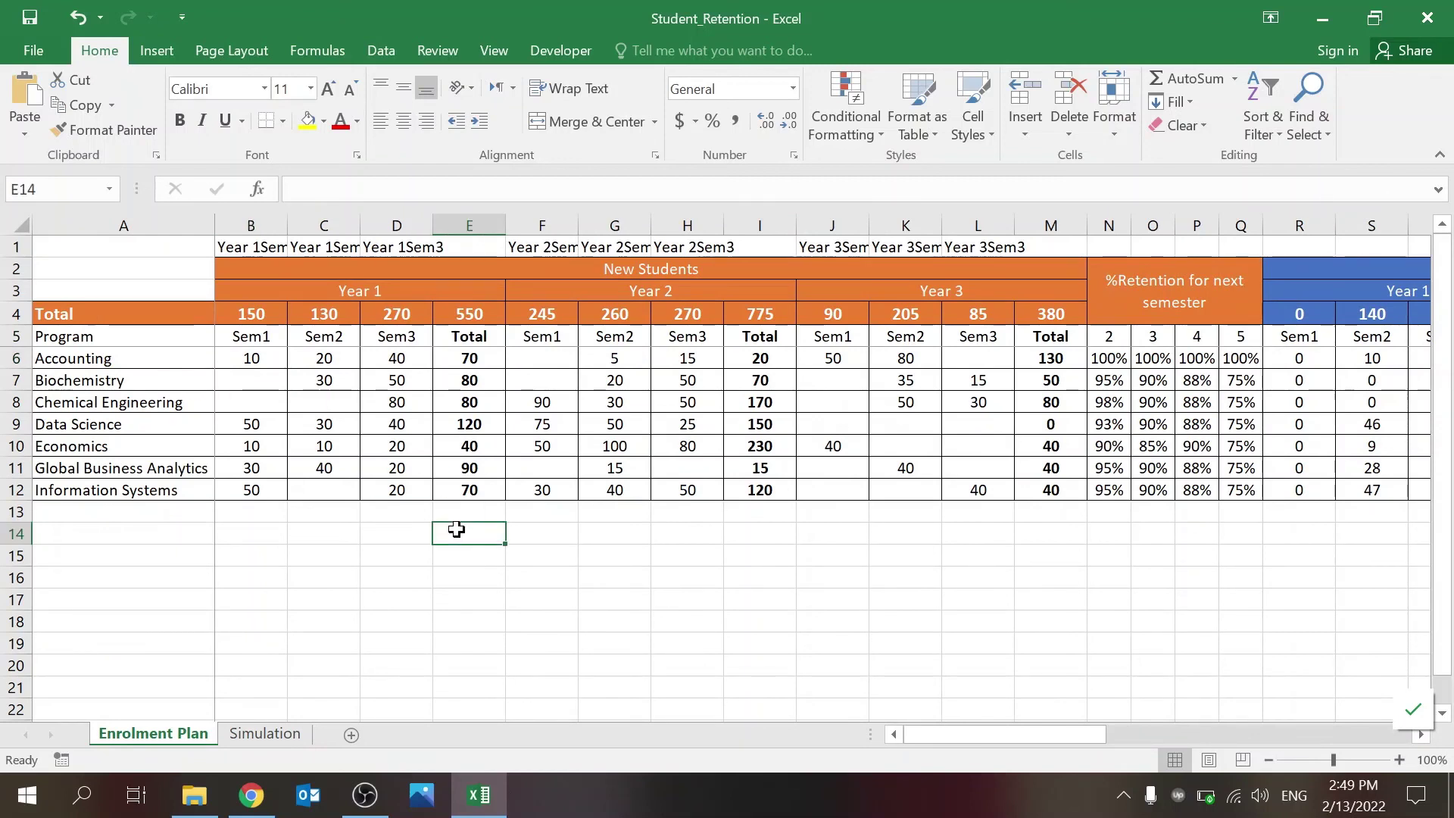